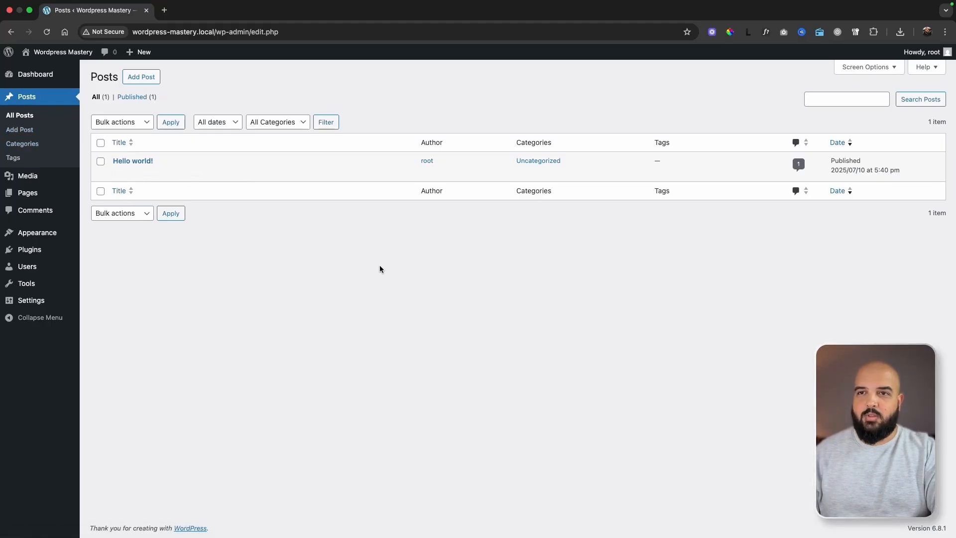
Open the Dashboard home and look over its welcome panel and widget boxes.
left_click(35, 75)
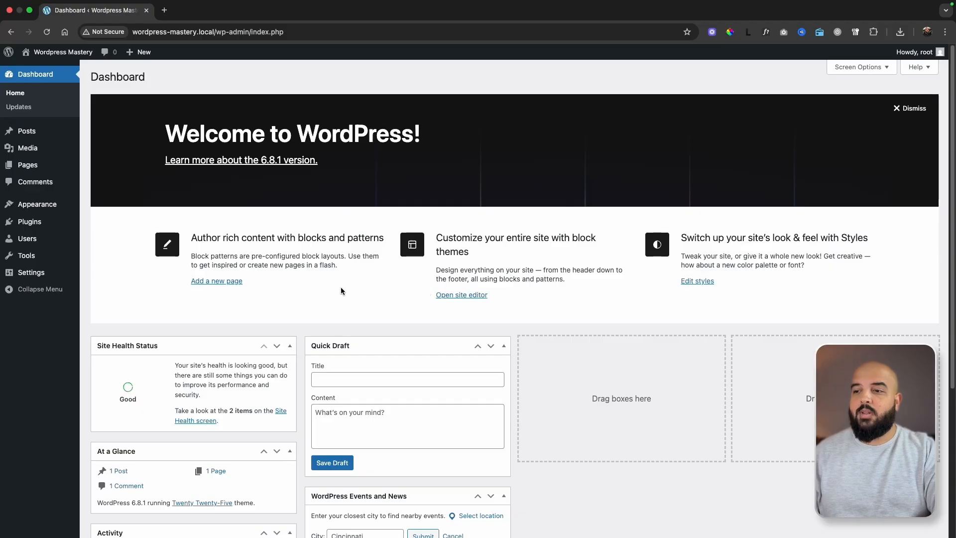
scroll(593, 340, "down", 4)
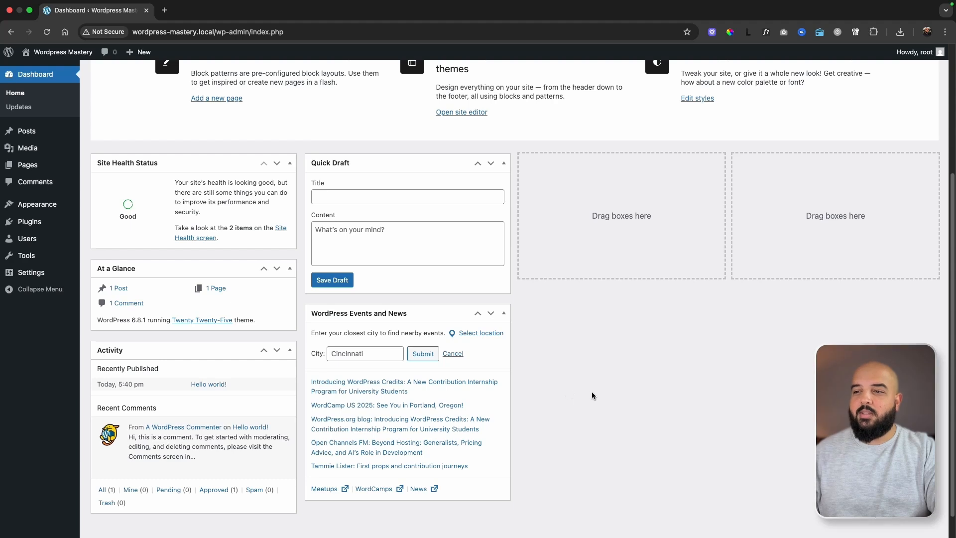
scroll(591, 391, "up", 4)
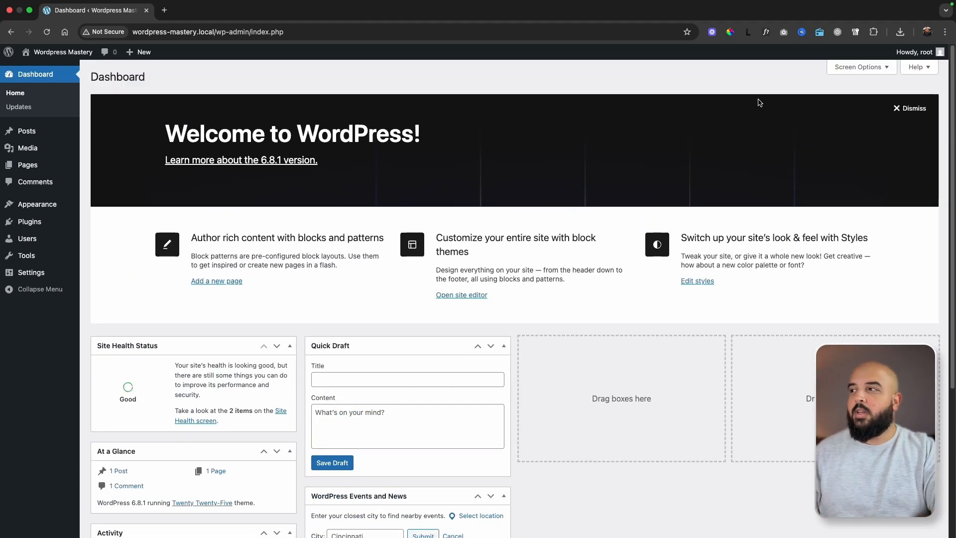
Hide the Welcome, WordPress Events and News, Quick Draft, Activity, At a Glance and Site Health Status boxes on the dashboard.
left_click(861, 67)
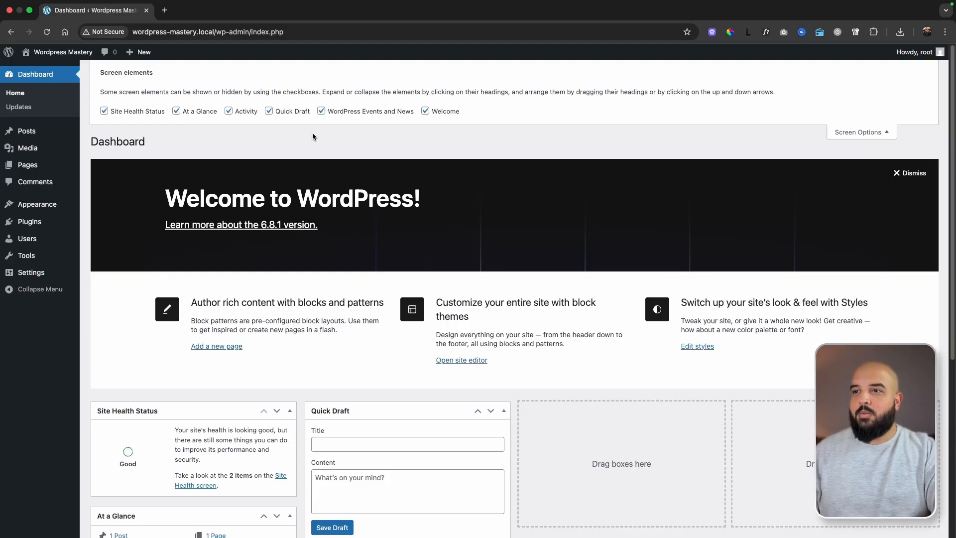
left_click(425, 112)
left_click(342, 110)
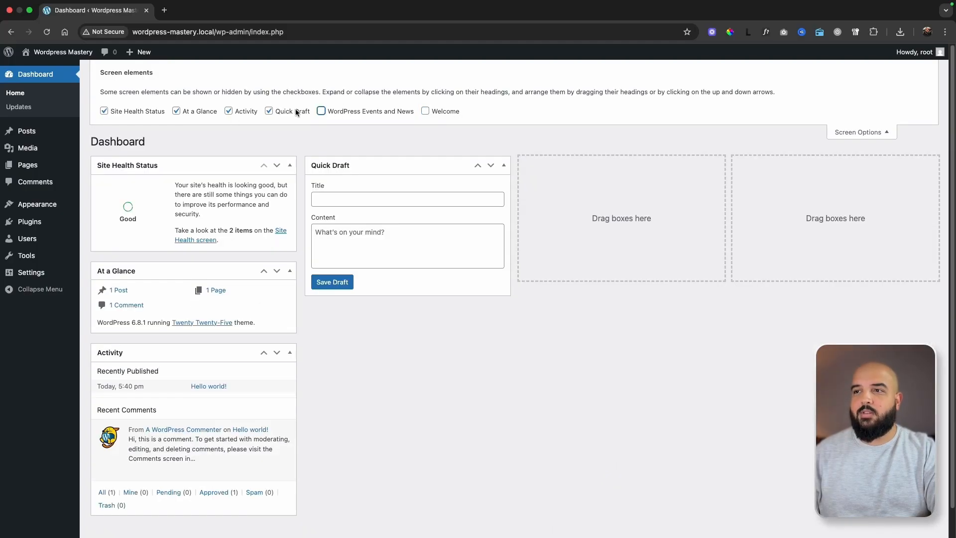
left_click(268, 111)
left_click(244, 111)
left_click(202, 111)
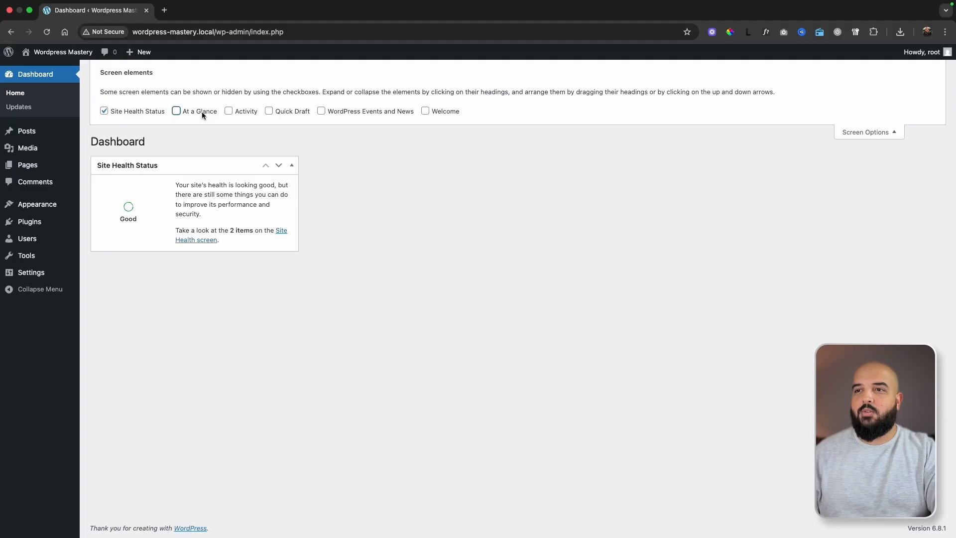
left_click(152, 111)
left_click(843, 135)
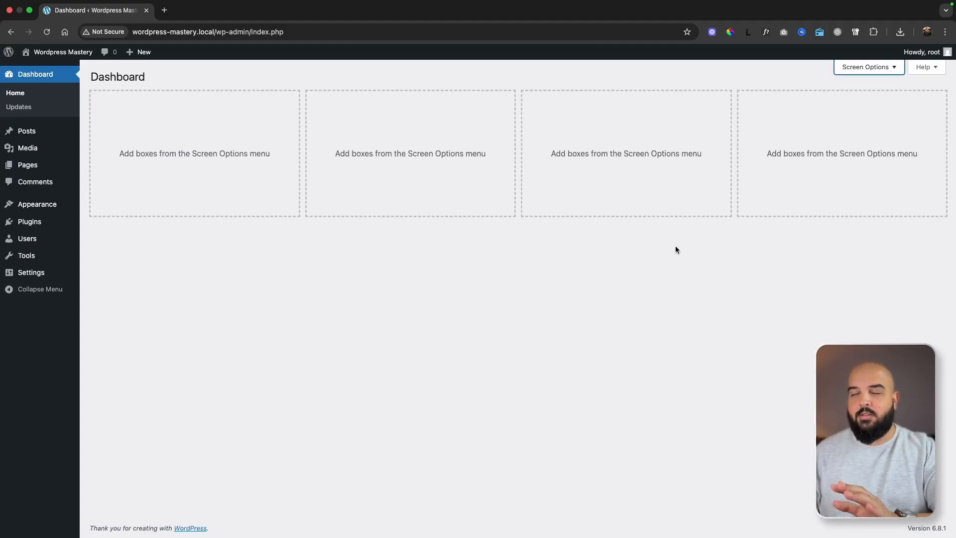
Show the Site Health Status and Welcome boxes on the dashboard, and dismiss the Welcome panel.
left_click(856, 70)
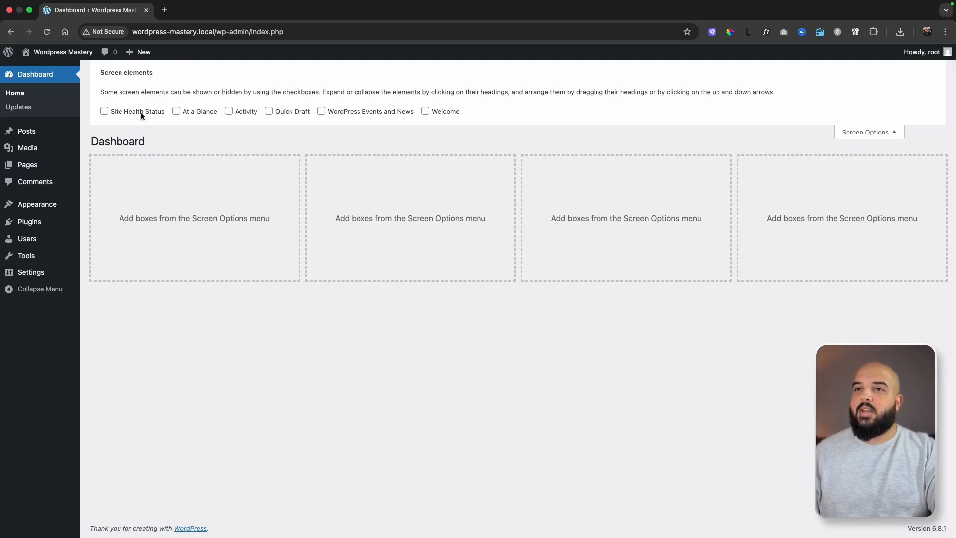
left_click(128, 112)
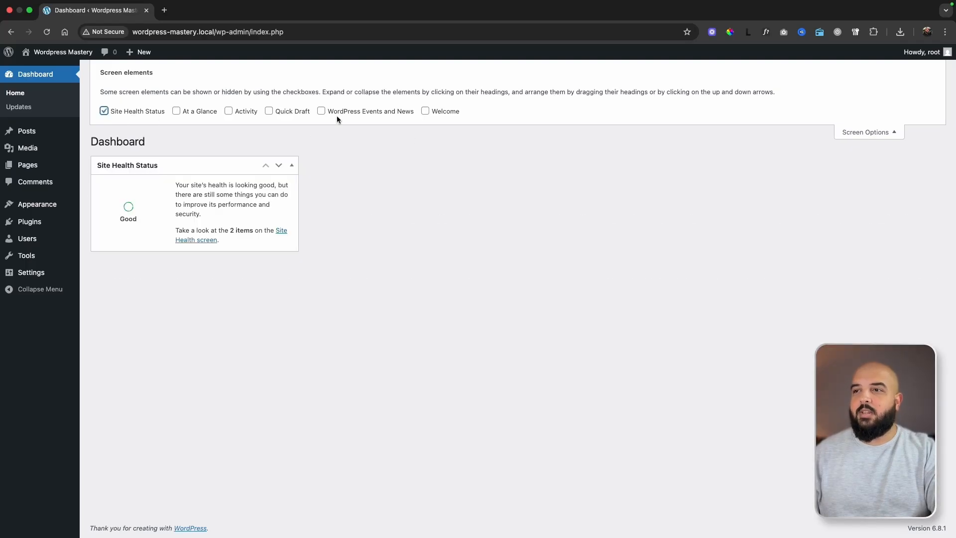
left_click(441, 112)
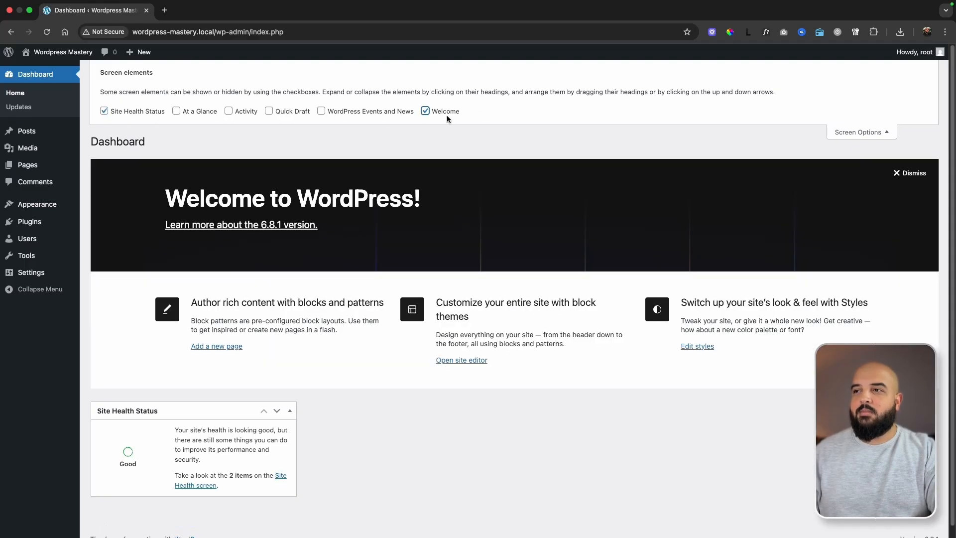
left_click(857, 133)
left_click(918, 108)
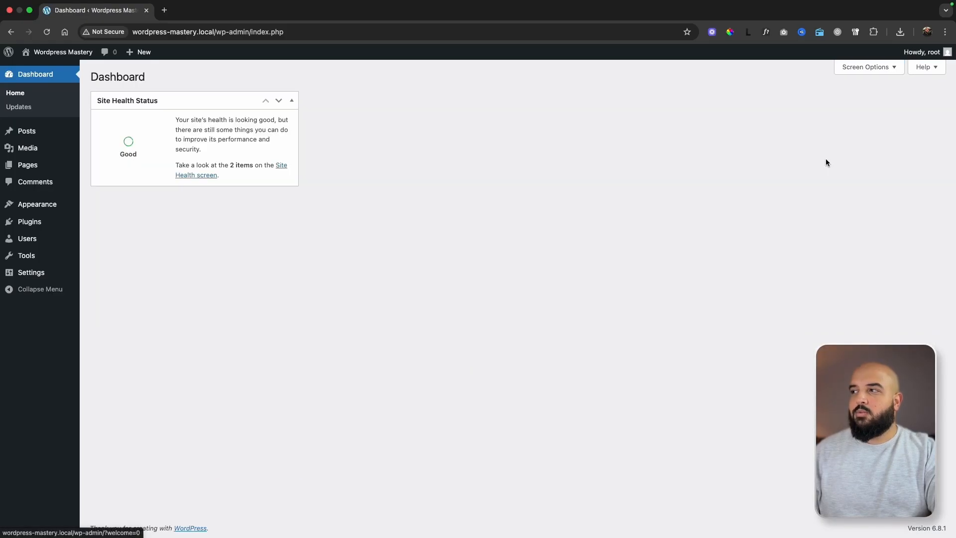
left_click(857, 72)
left_click(868, 131)
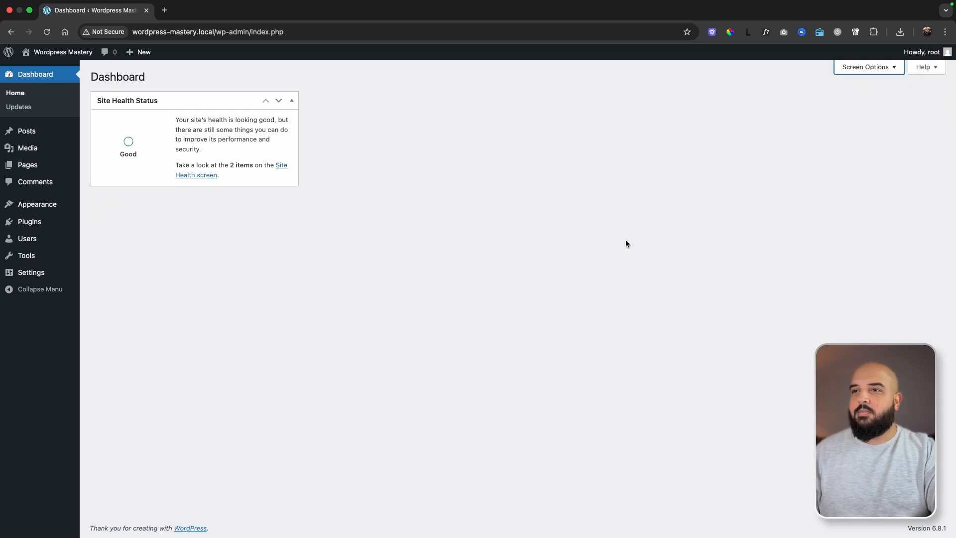
Open the Updates page to review the update status of WordPress, plugins and themes.
left_click(25, 109)
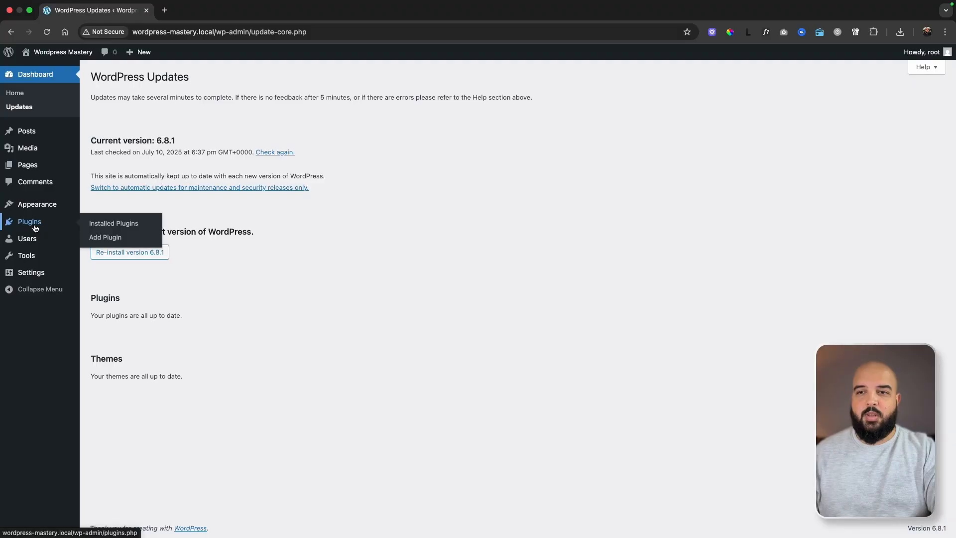
mouse_move(44, 206)
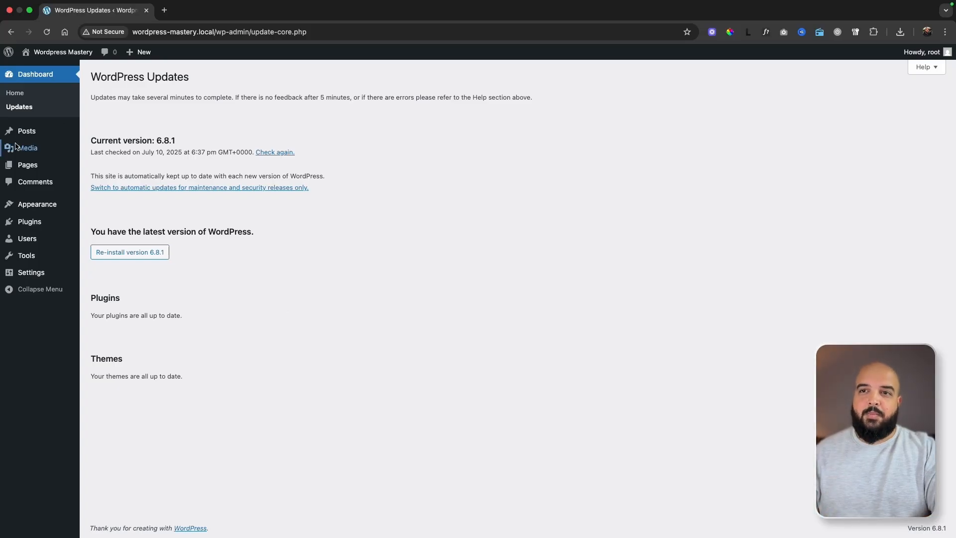
Open the Hello world! post for editing from the list of posts and dismiss the editor's welcome guide.
mouse_move(30, 133)
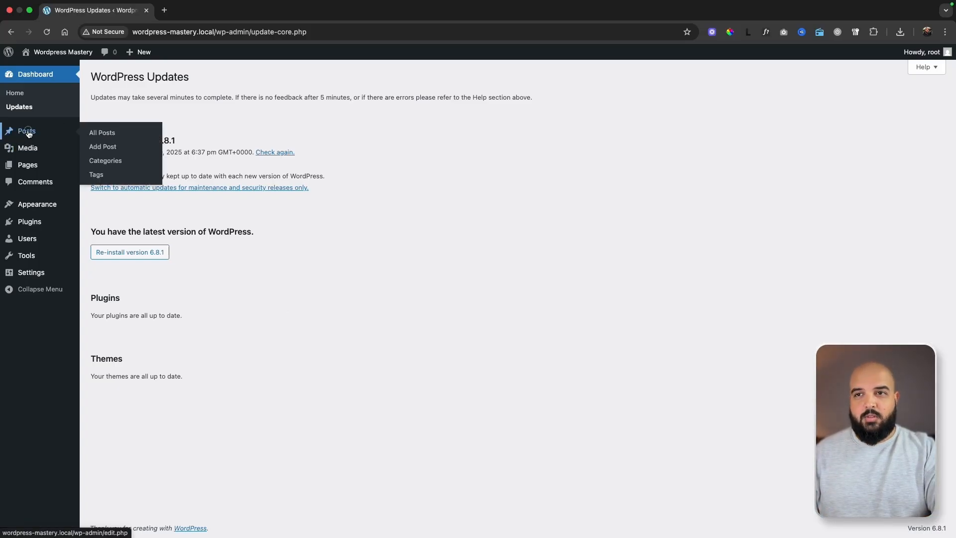
left_click(28, 133)
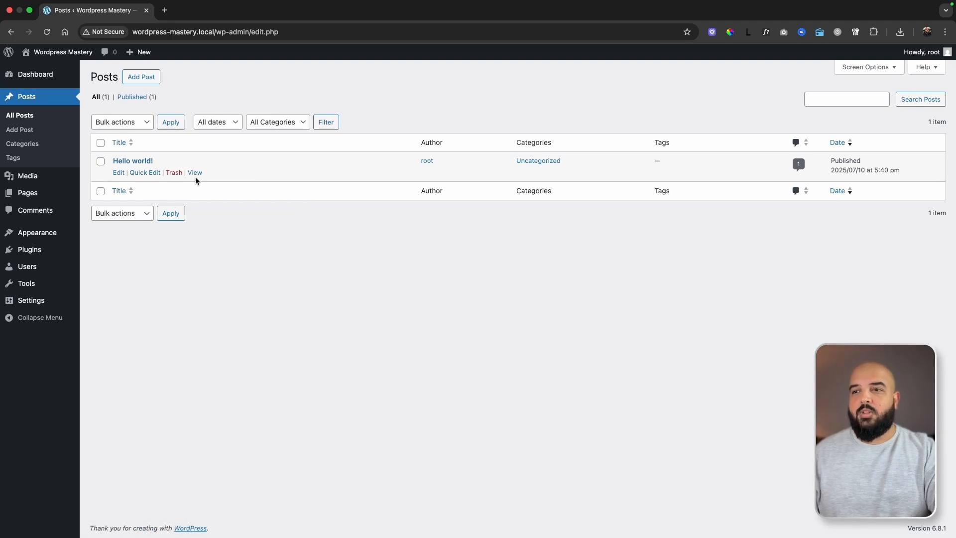
left_click(118, 173)
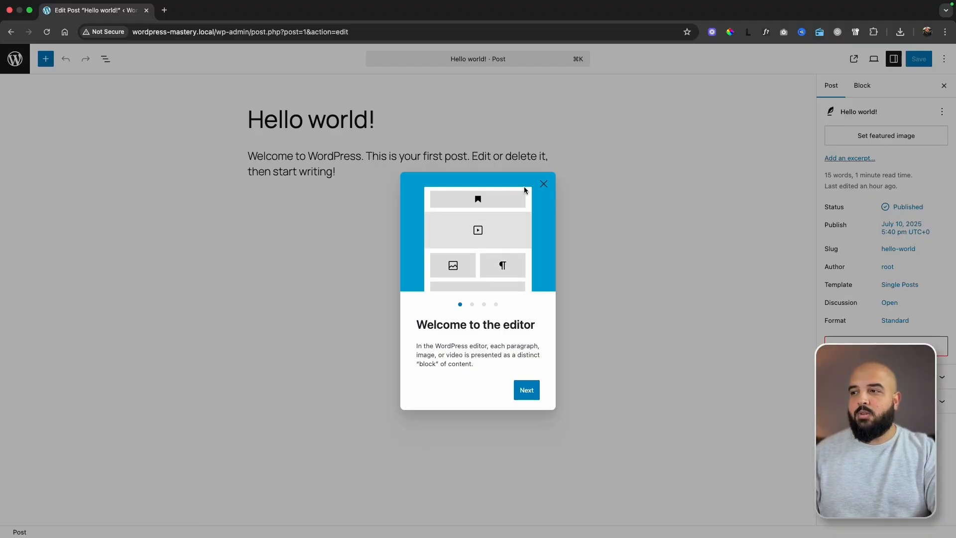
left_click(544, 185)
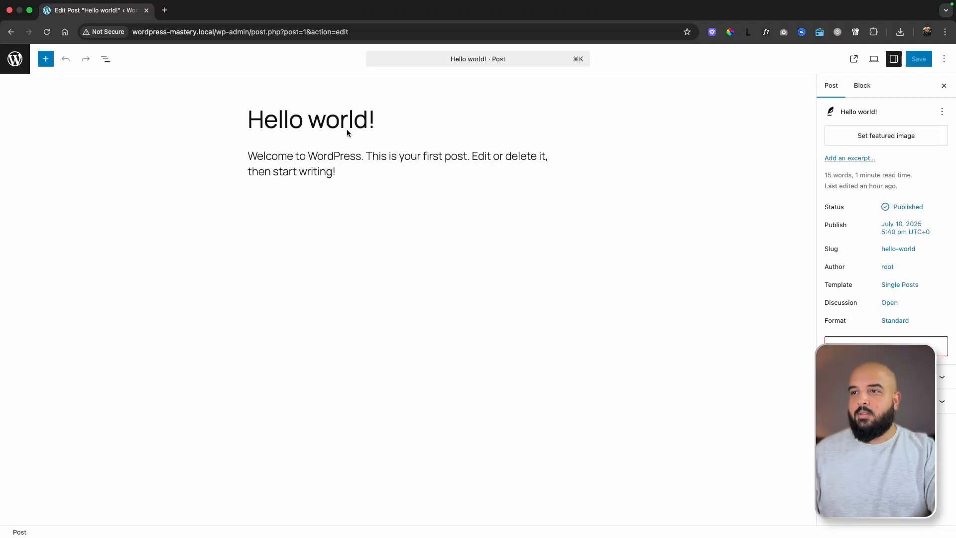
Add an empty paragraph block below the existing text of the Hello world! post.
double_click(290, 123)
left_click(340, 121)
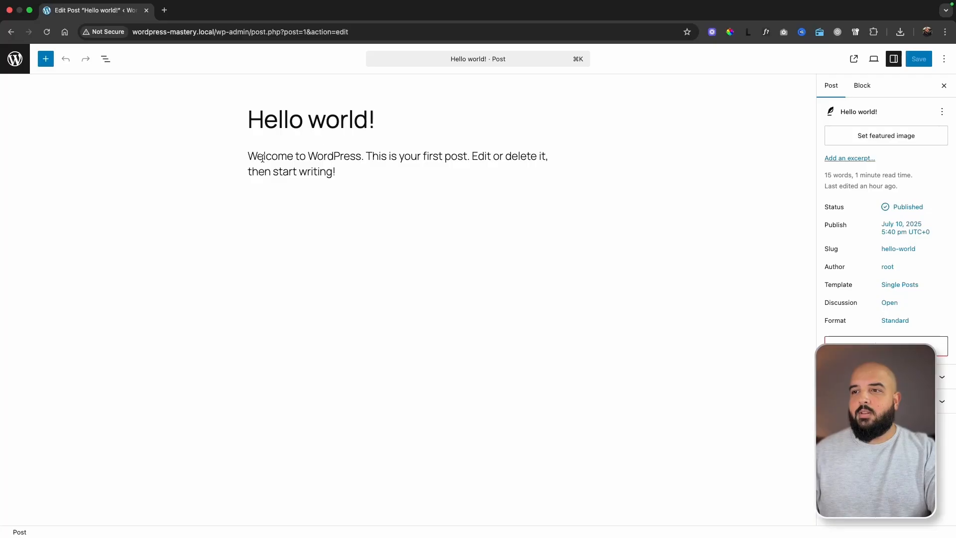
left_click_drag(250, 156, 345, 175)
left_click(358, 189)
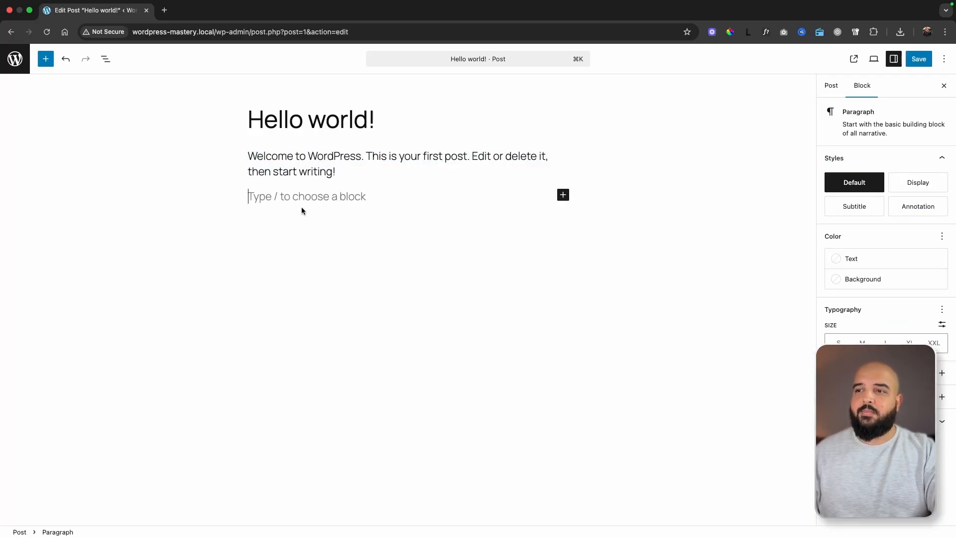
Browse the block types available for the post, including the full block library.
left_click(563, 195)
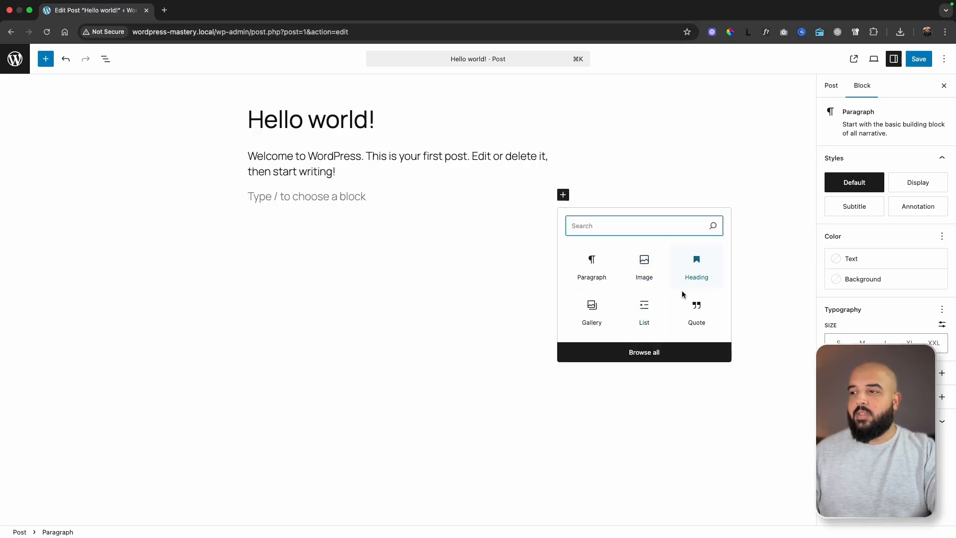
left_click(379, 199)
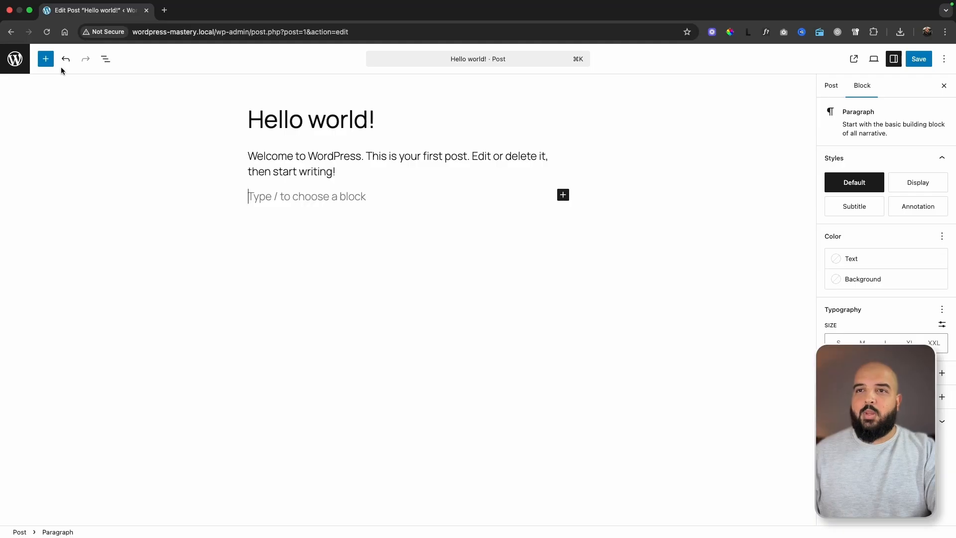
left_click(45, 58)
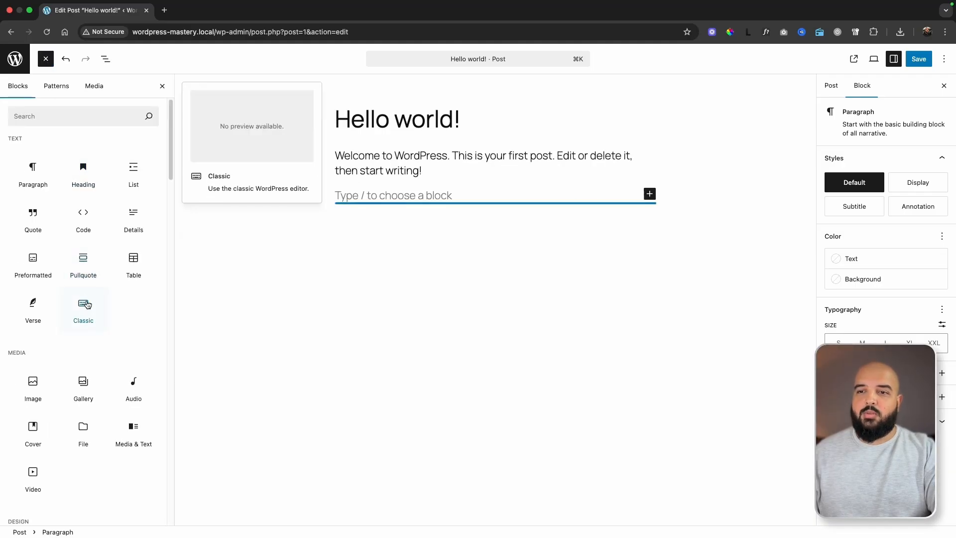
scroll(87, 305, "down", 15)
scroll(88, 443, "up", 8)
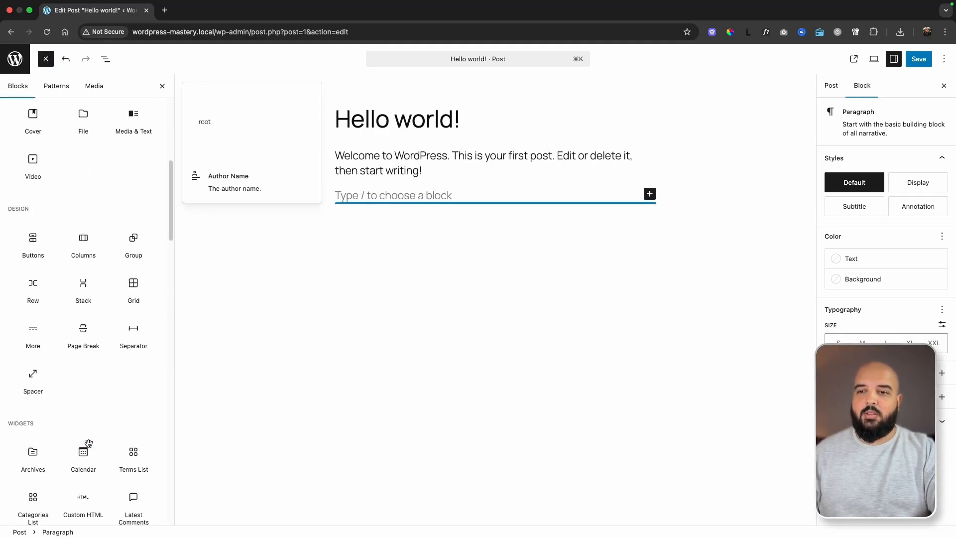
scroll(88, 443, "up", 6)
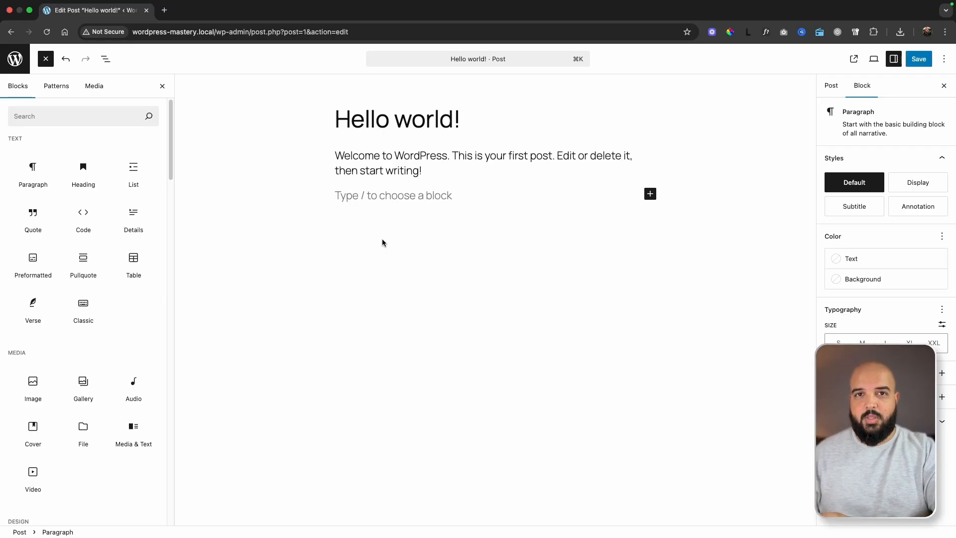
Leave the editor without saving the changes and move the Hello world! post to the trash.
left_click(11, 34)
left_click(506, 194)
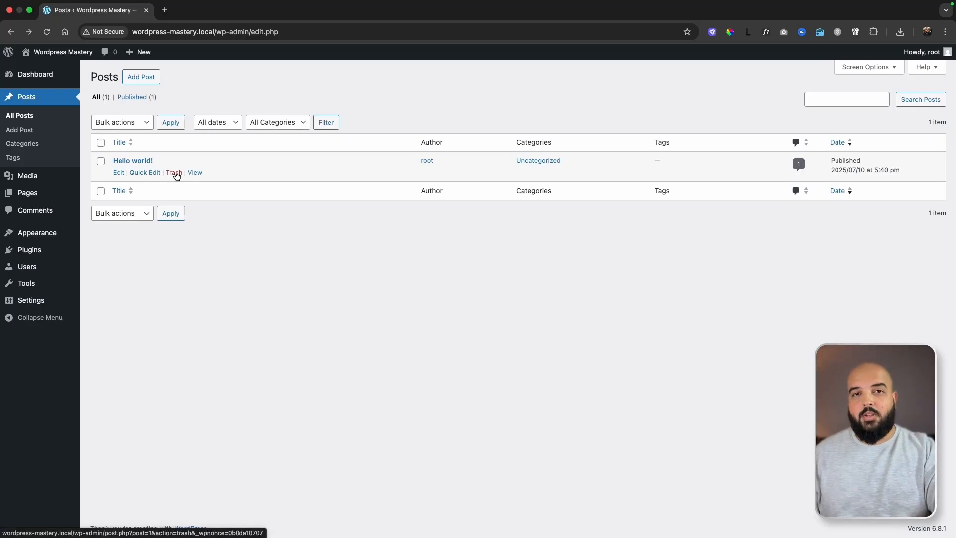
left_click(174, 173)
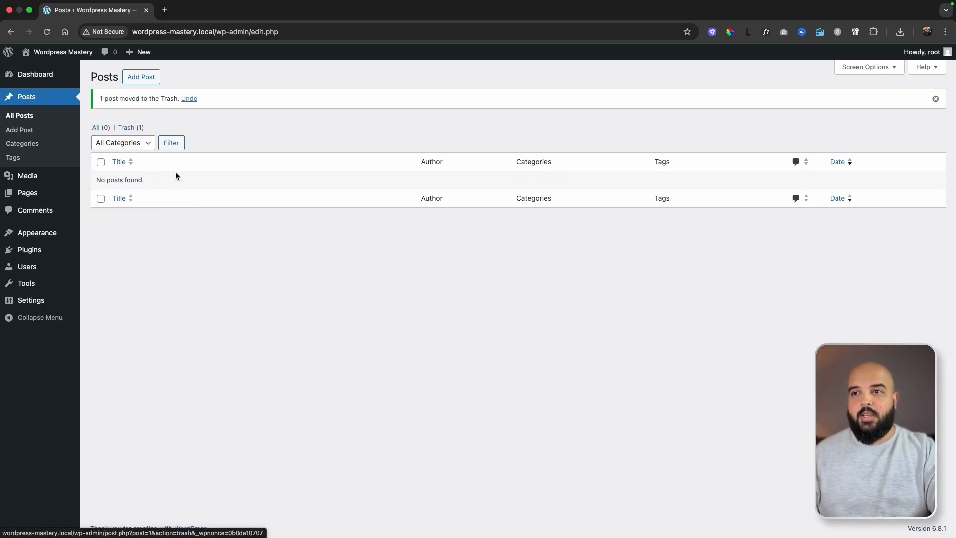
Restore the Hello world! post from the trash and show the list of all posts.
left_click(126, 130)
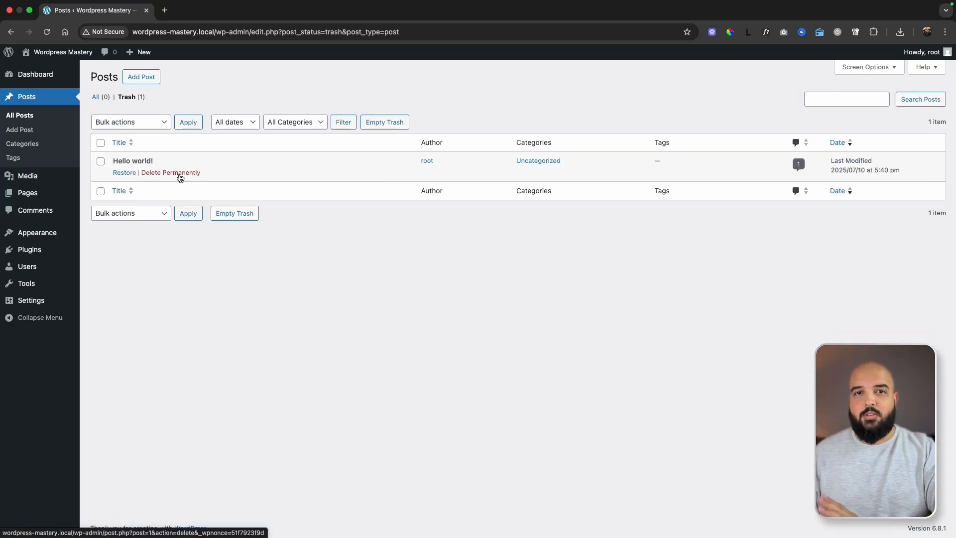
left_click(125, 172)
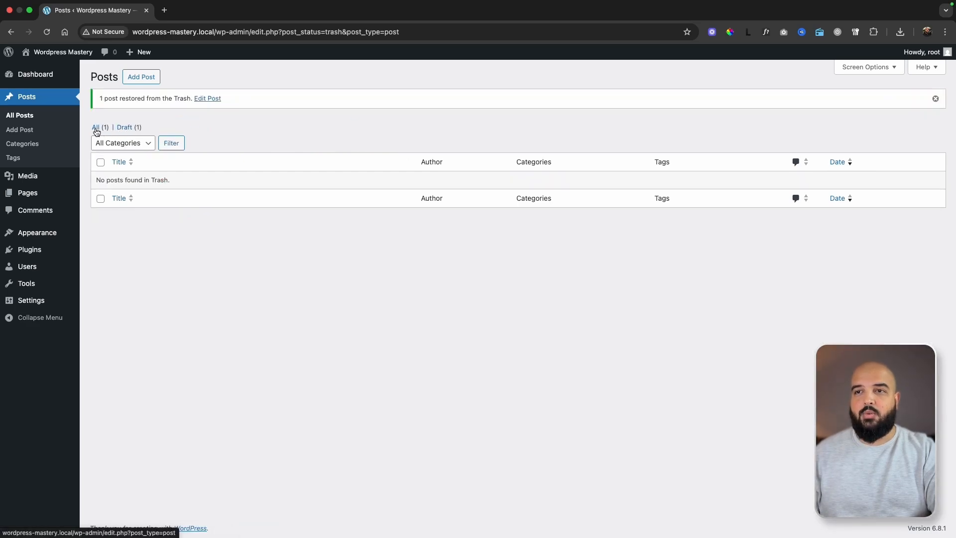
left_click(96, 129)
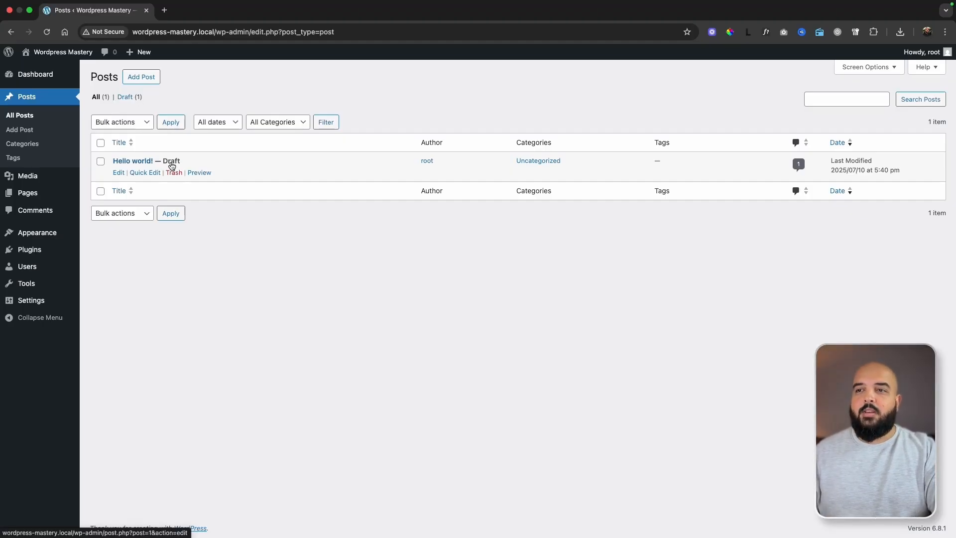
Examine the Quick Edit fields of the Hello world! draft, such as title and slug, and cancel without changes.
left_click(142, 173)
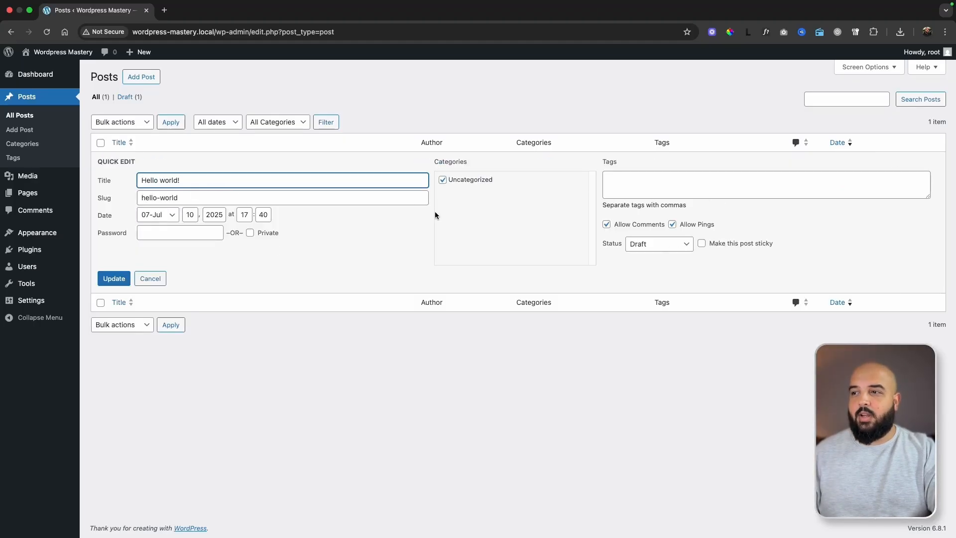
left_click_drag(183, 181, 127, 198)
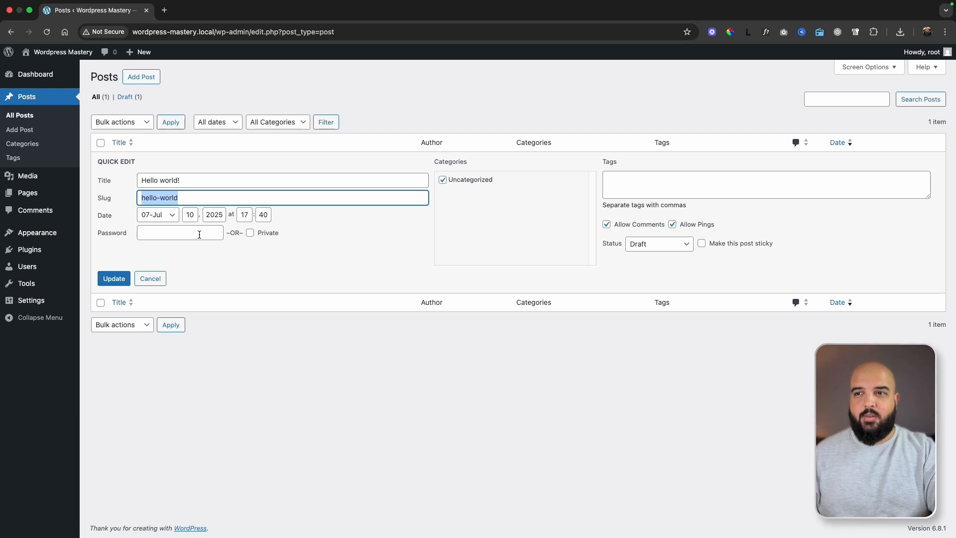
left_click(158, 281)
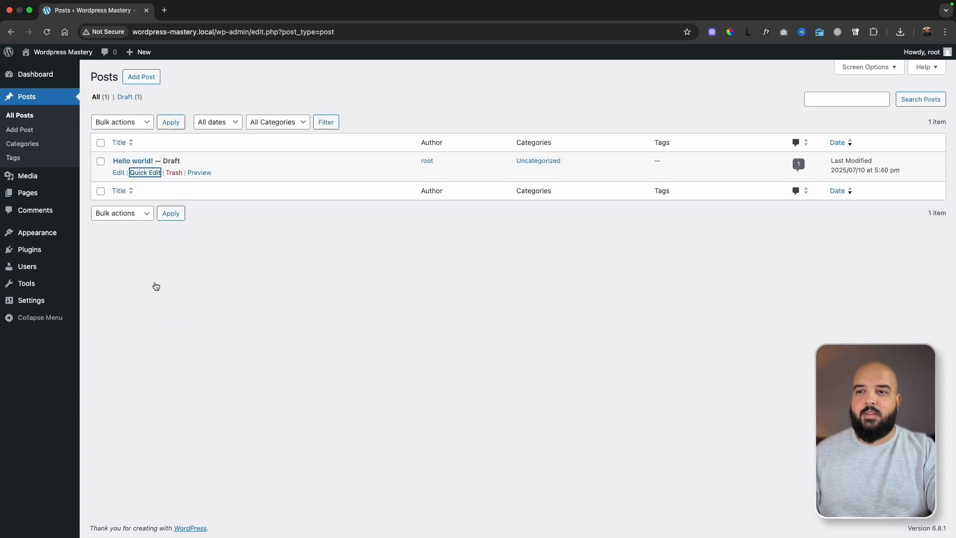
Preview the Hello world! draft and highlight the site's domain in the preview address.
left_click(199, 173)
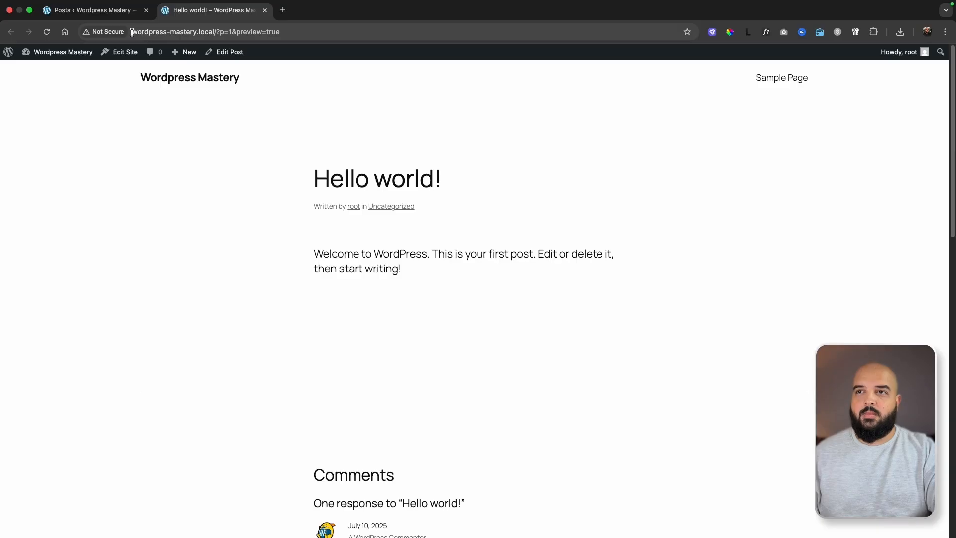
left_click_drag(133, 34, 214, 36)
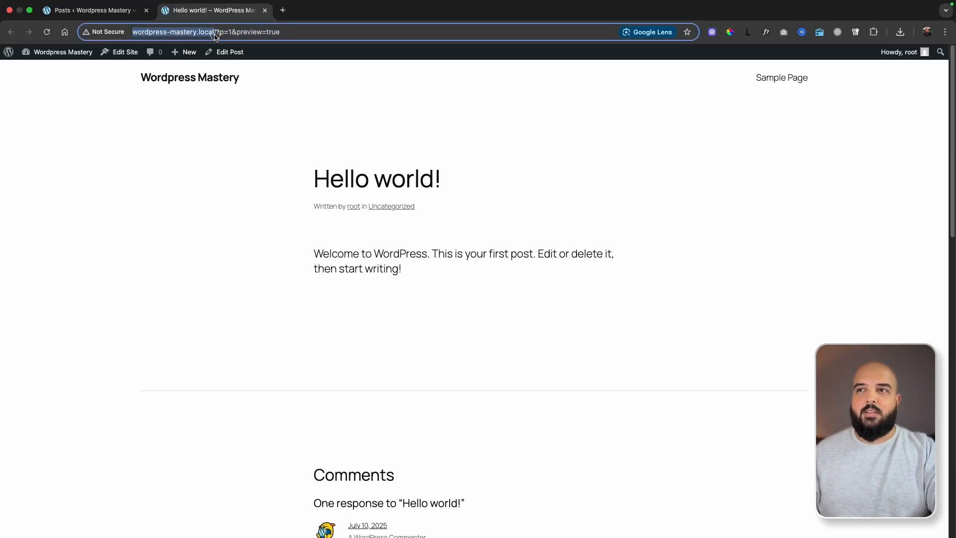
Highlight the post ID parameter ?p=1 in the preview address and return to the posts list.
left_click_drag(284, 33, 215, 33)
left_click(225, 33)
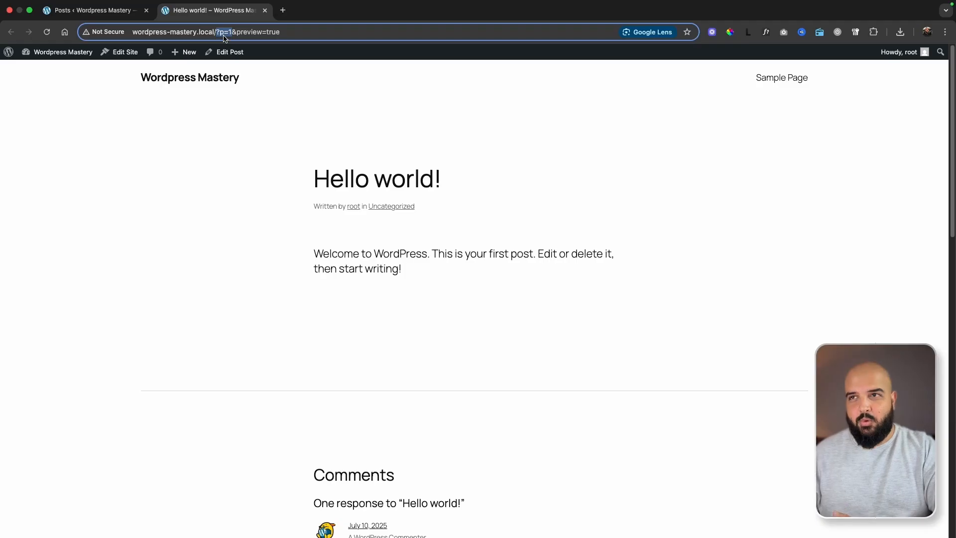
left_click(89, 10)
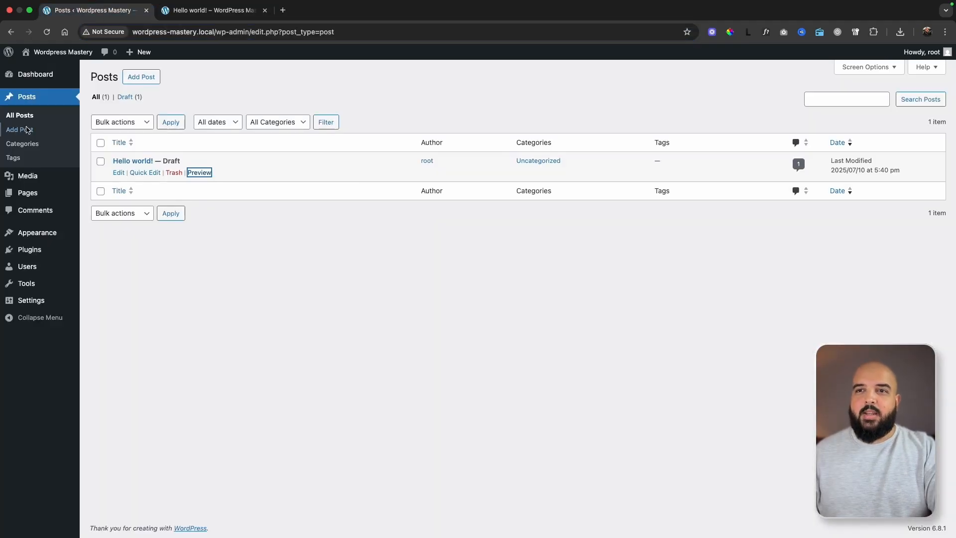
mouse_move(43, 306)
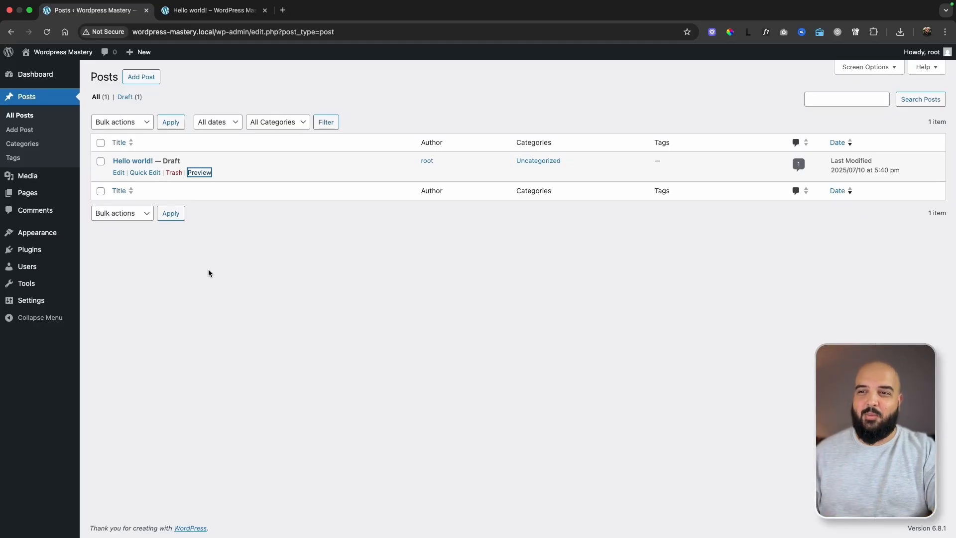
left_click(207, 244)
Examine the status options in the Quick Edit fields of the Hello world! draft and cancel without changes.
mouse_move(167, 164)
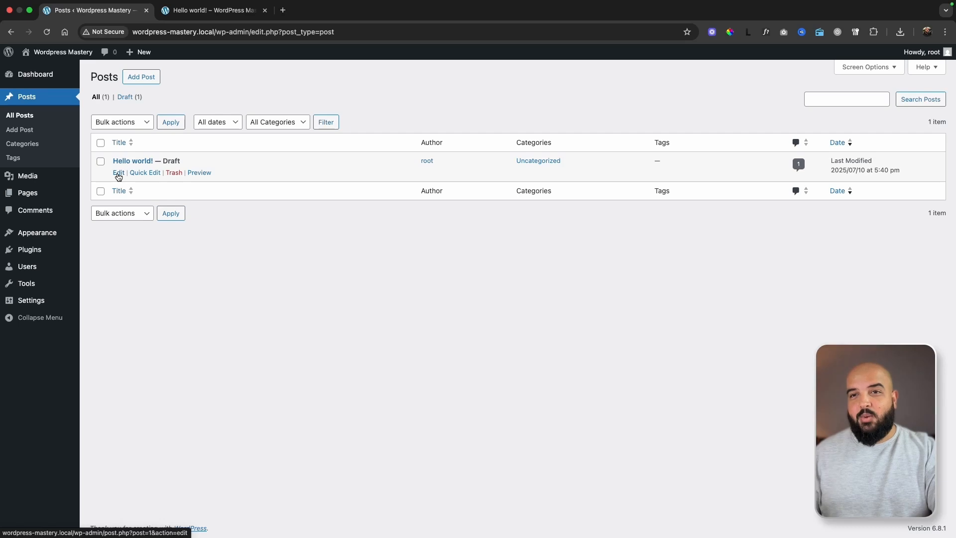
left_click(140, 173)
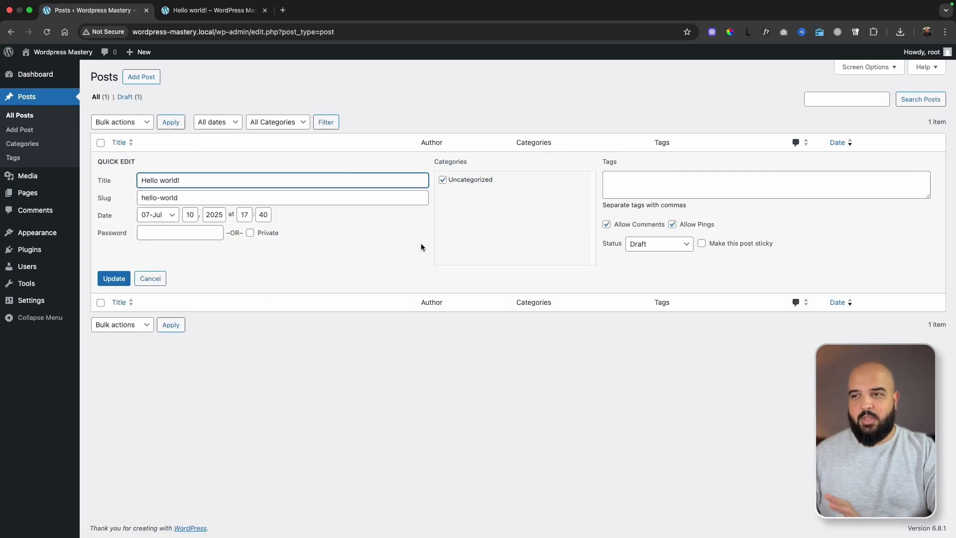
left_click(676, 240)
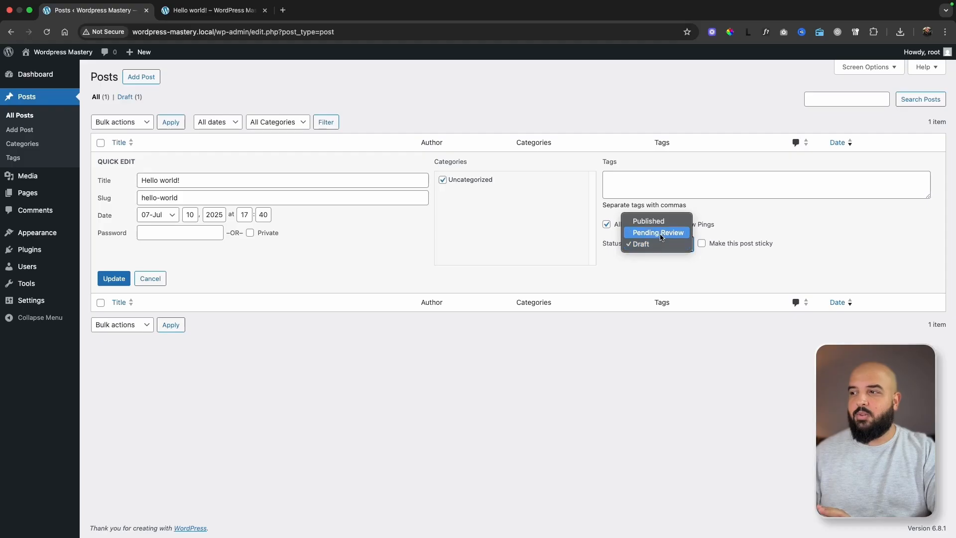
left_click(610, 275)
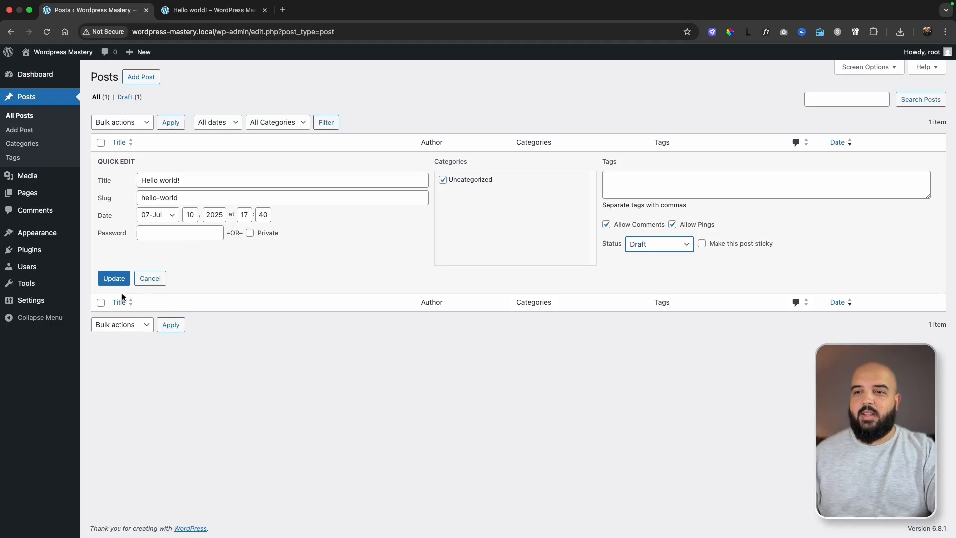
left_click(153, 278)
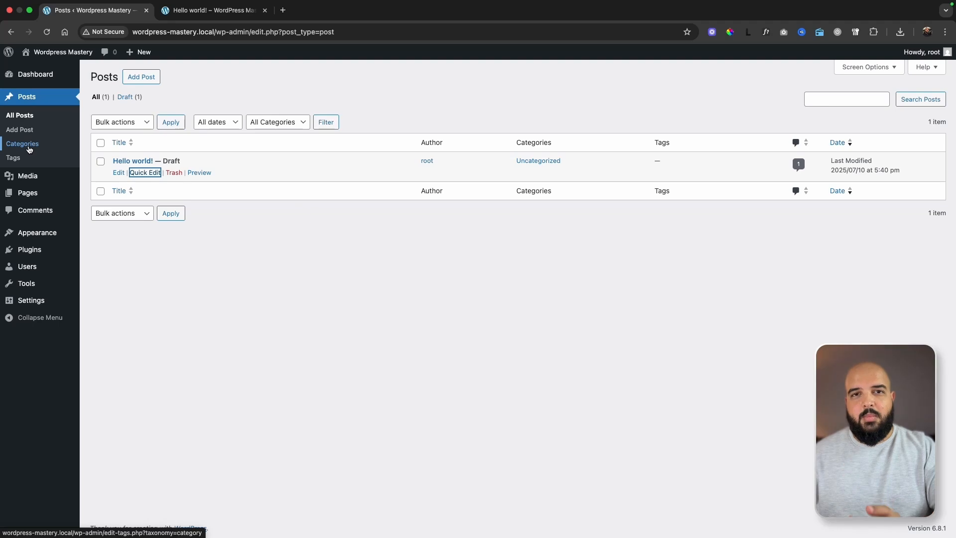
View the media library and compare the list of pages with the list of posts.
mouse_move(31, 180)
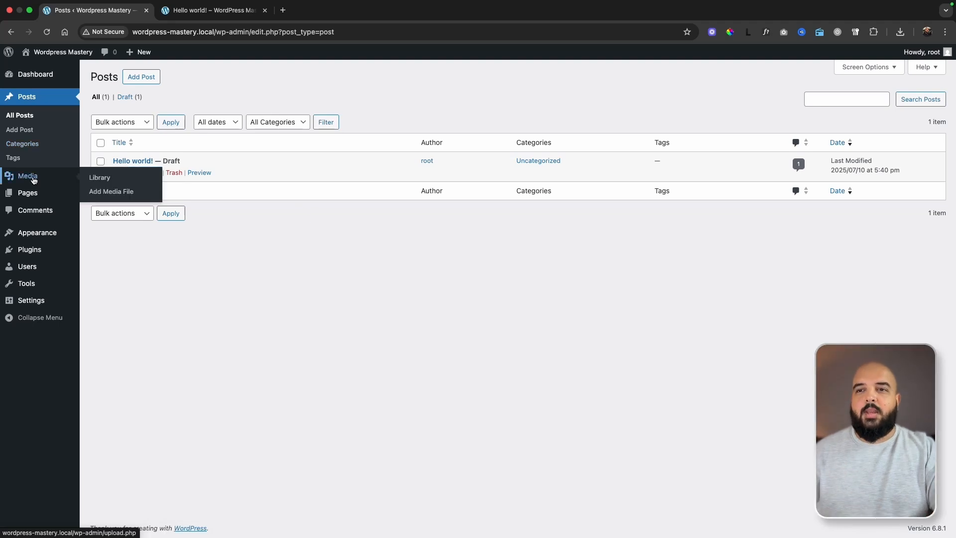
left_click(31, 180)
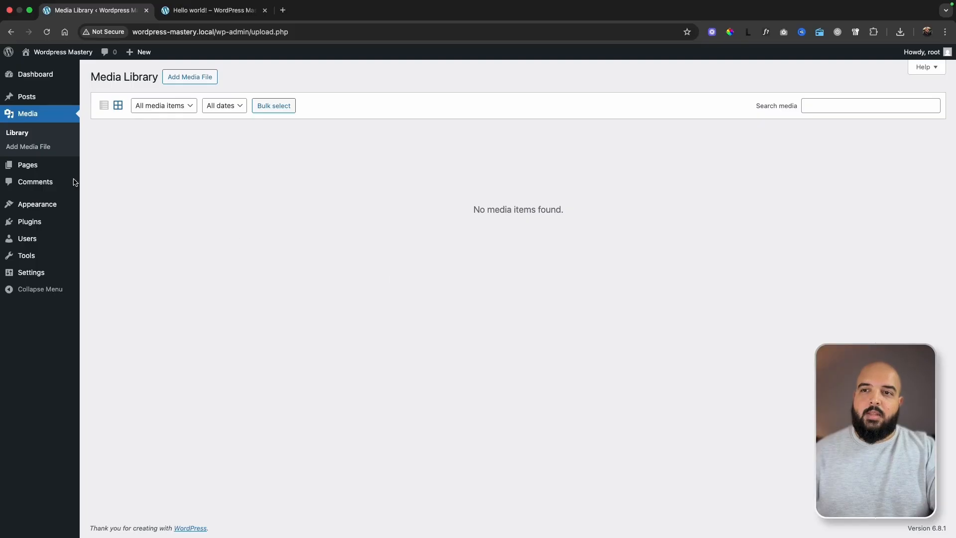
left_click(28, 170)
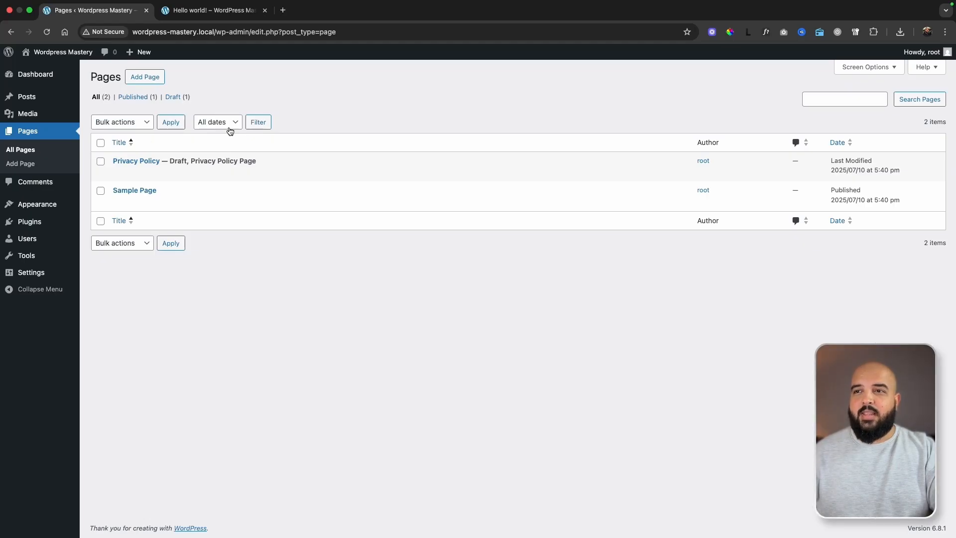
left_click(28, 99)
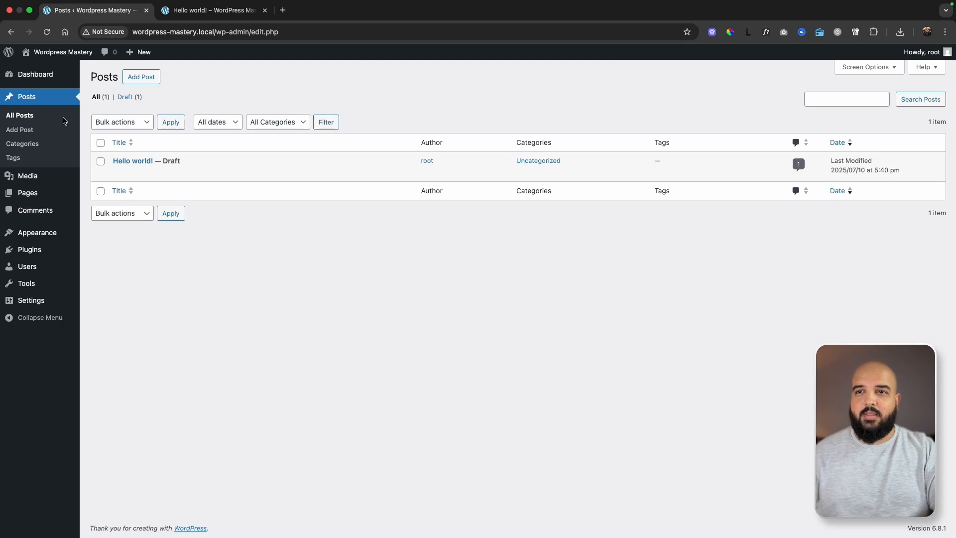
left_click(23, 193)
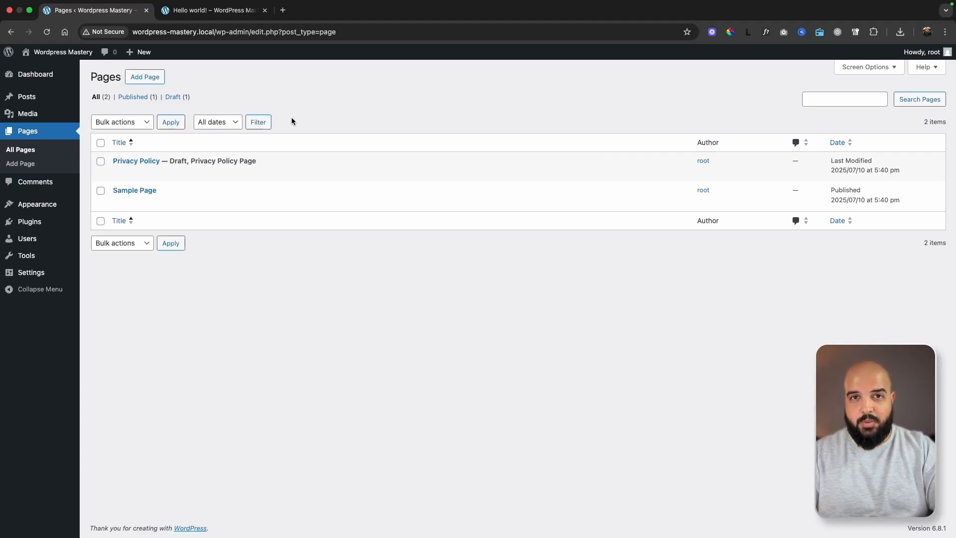
Open the list of all comments on the site.
mouse_move(30, 99)
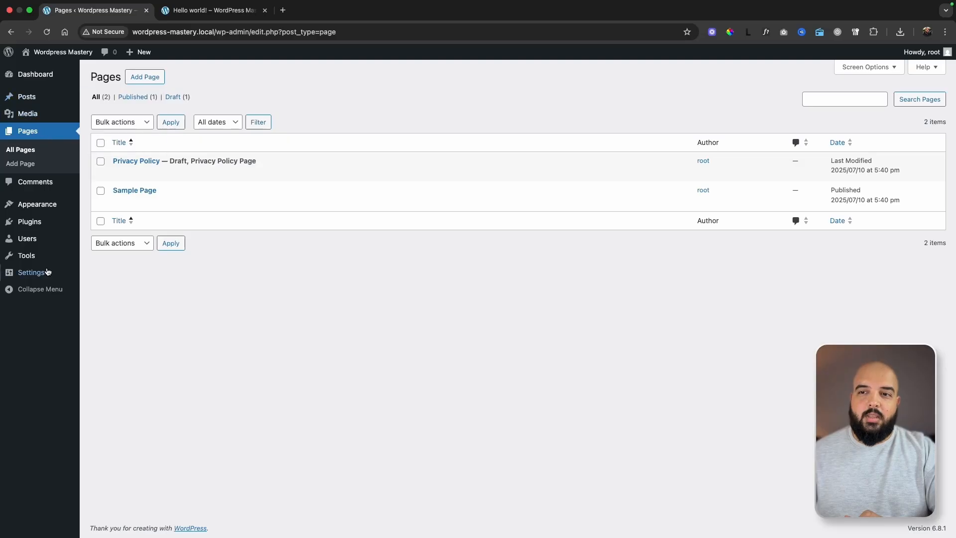
mouse_move(51, 269)
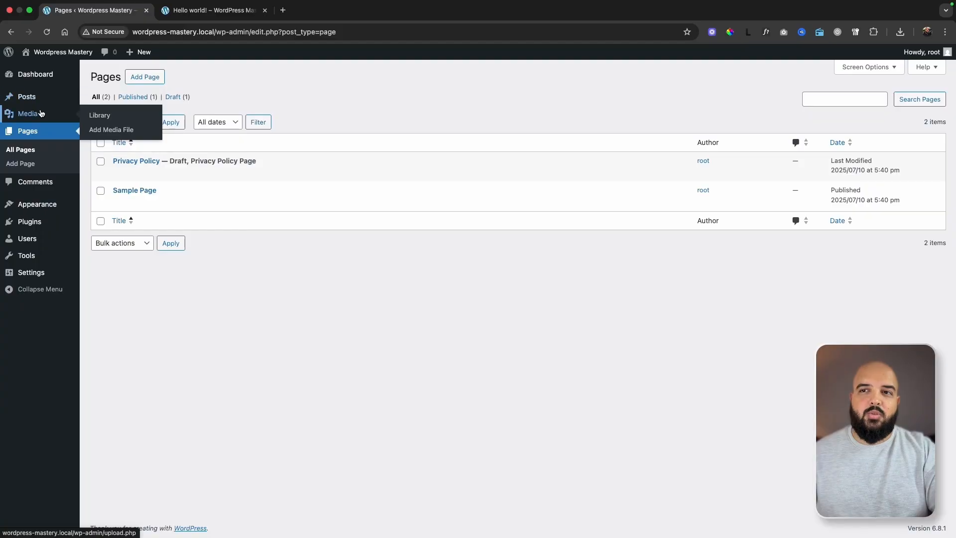
mouse_move(43, 93)
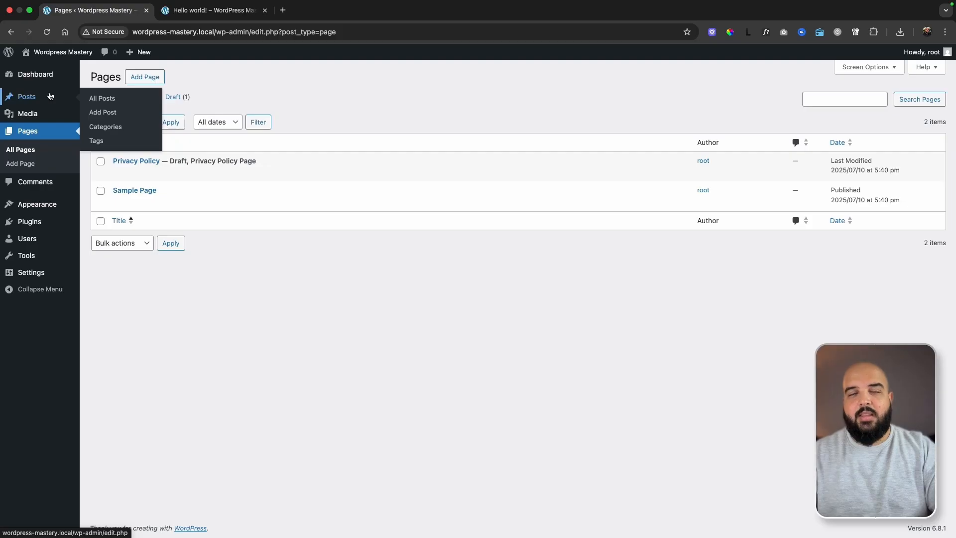
left_click(41, 185)
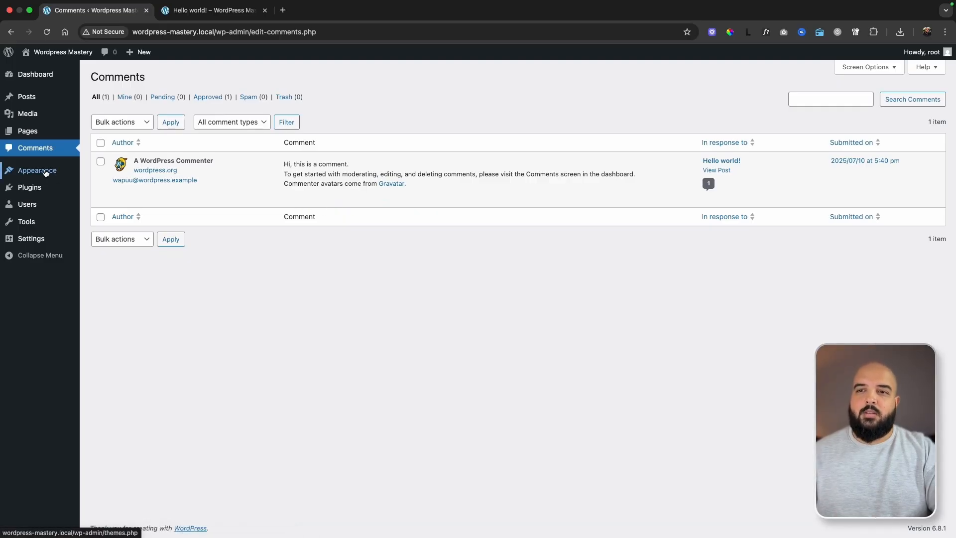
Open the installed themes and delete the Twenty Twenty-Four theme, confirming the deletion.
mouse_move(44, 172)
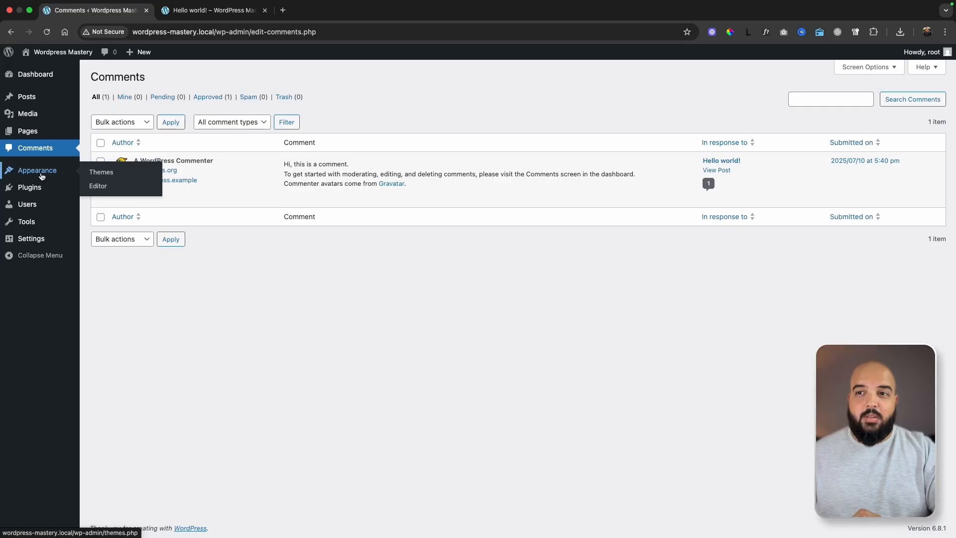
mouse_move(34, 191)
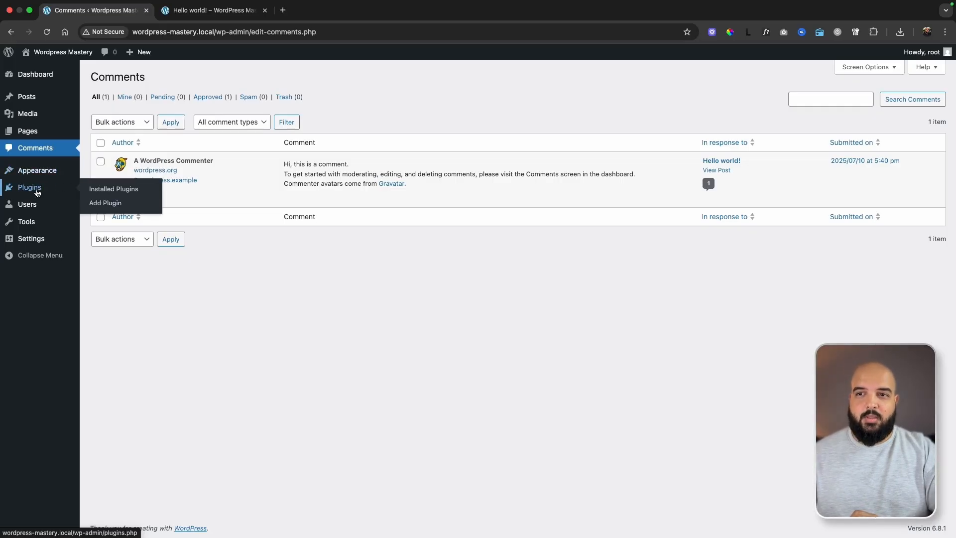
left_click(101, 172)
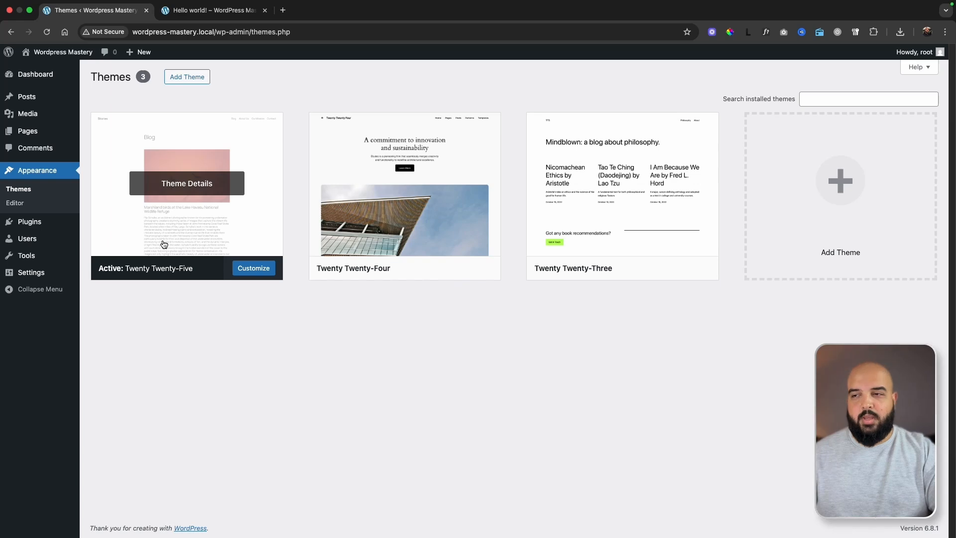
left_click(418, 229)
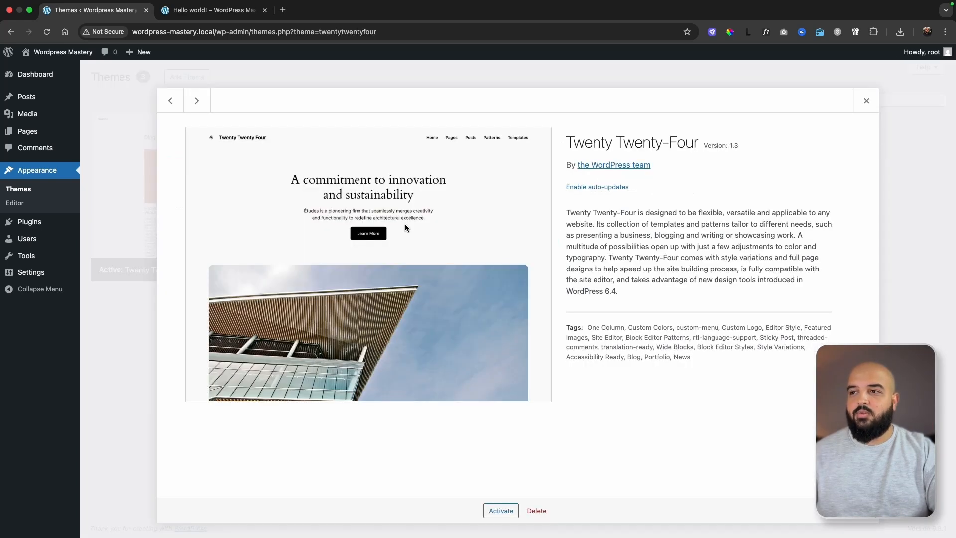
left_click(536, 511)
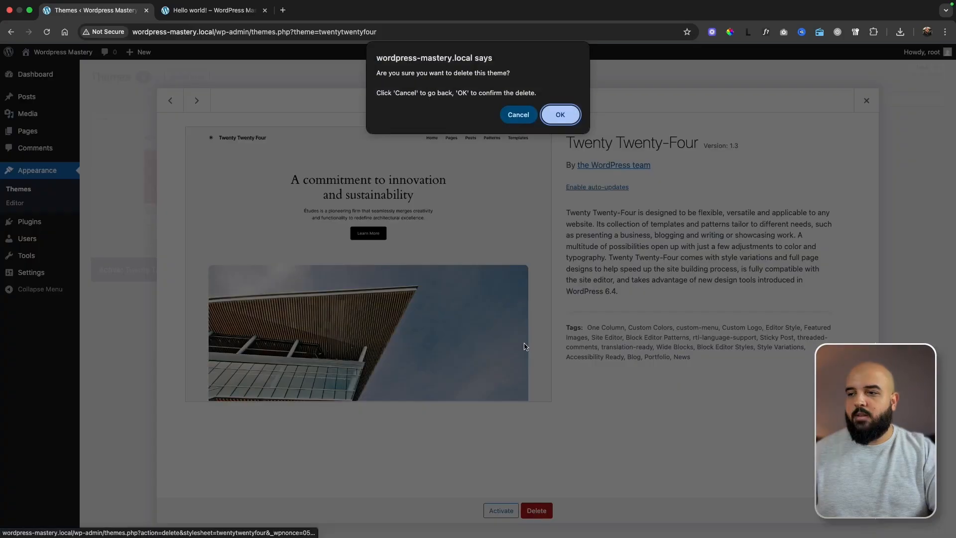
left_click(559, 113)
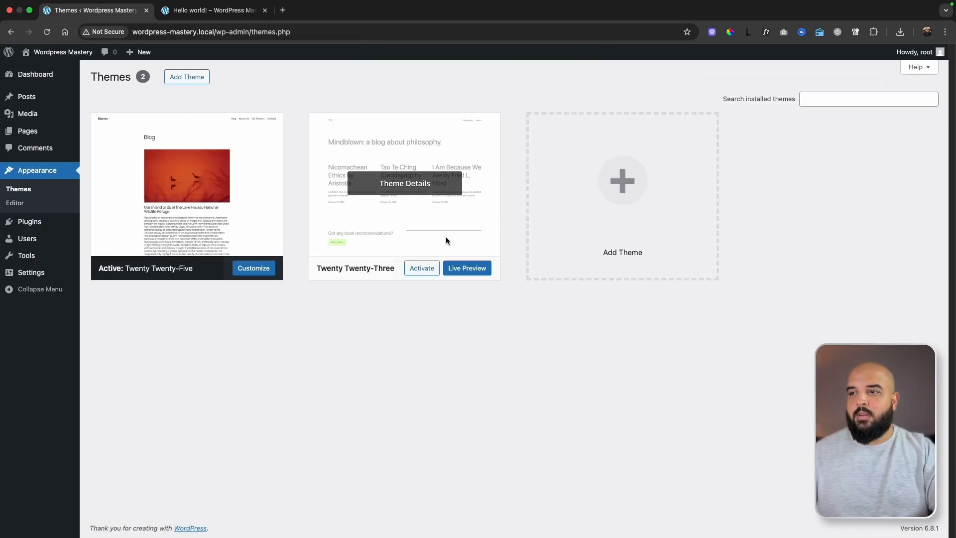
Delete the Twenty Twenty-Three theme and confirm the deletion.
left_click(447, 242)
left_click(531, 510)
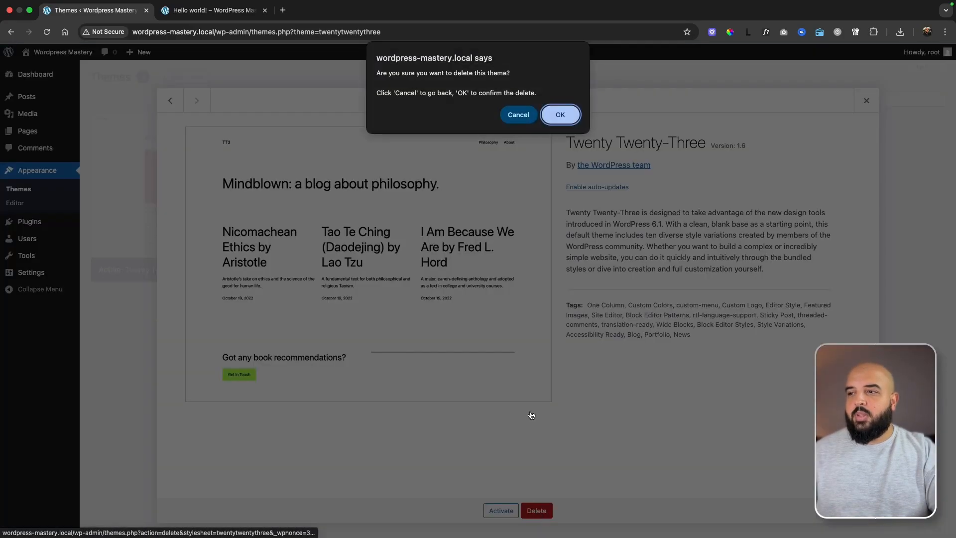
left_click(559, 114)
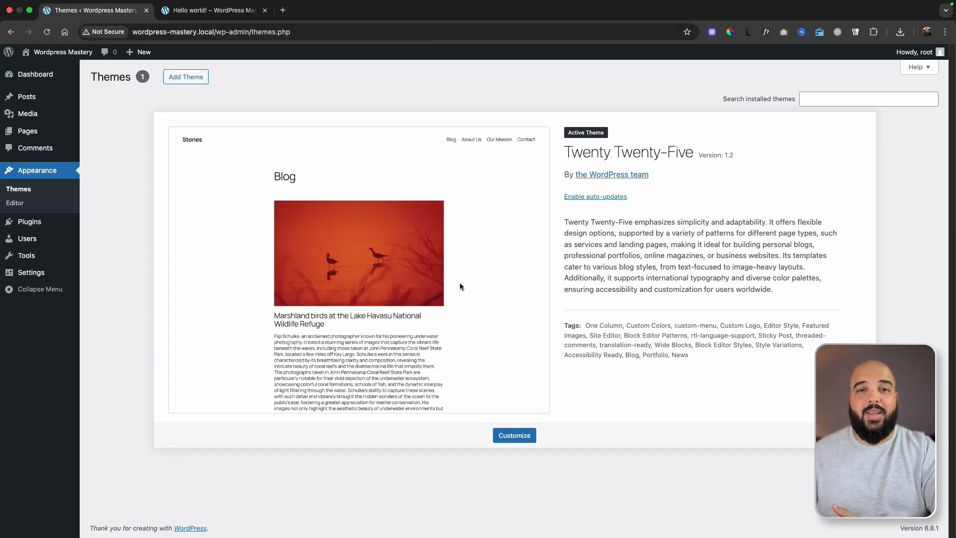
Browse the popular themes available for installation, such as Hello Elementor and Kadence.
left_click(186, 79)
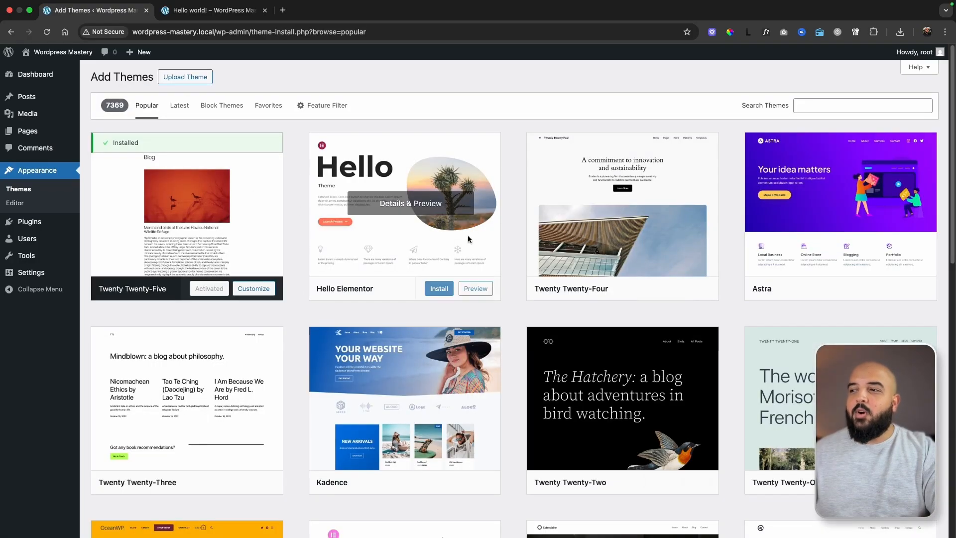
scroll(519, 254, "down", 1)
scroll(519, 254, "up", 1)
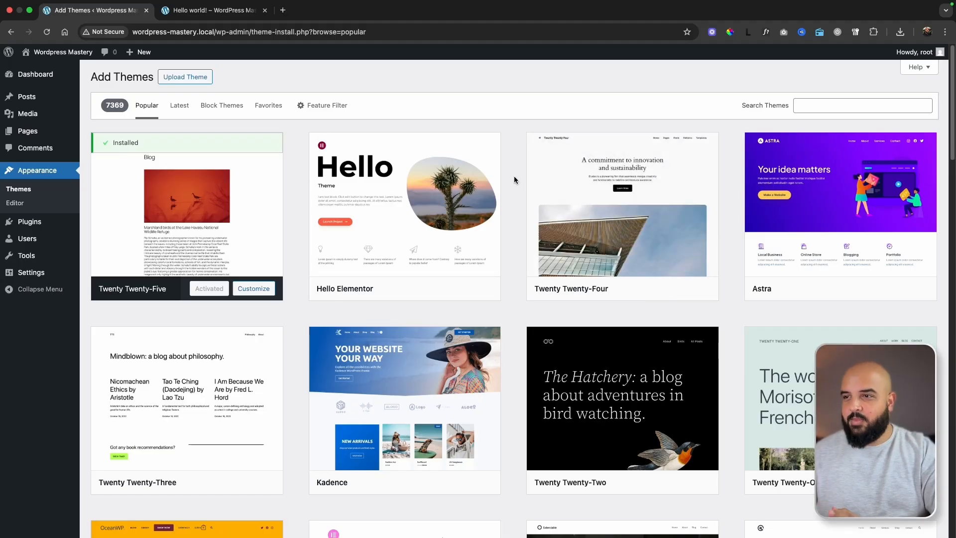
mouse_move(446, 146)
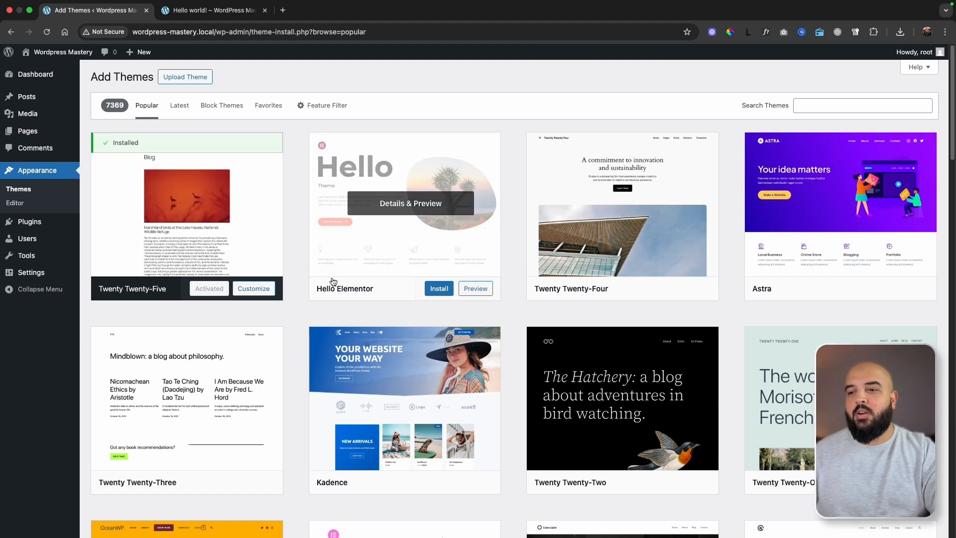
mouse_move(348, 371)
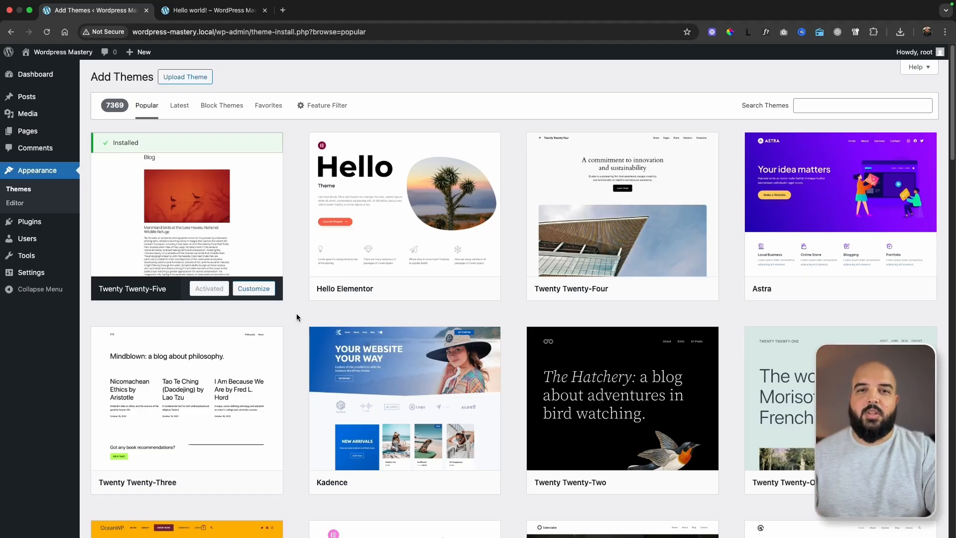
View the installed plugins and open the featured plugins available for installation.
left_click(39, 227)
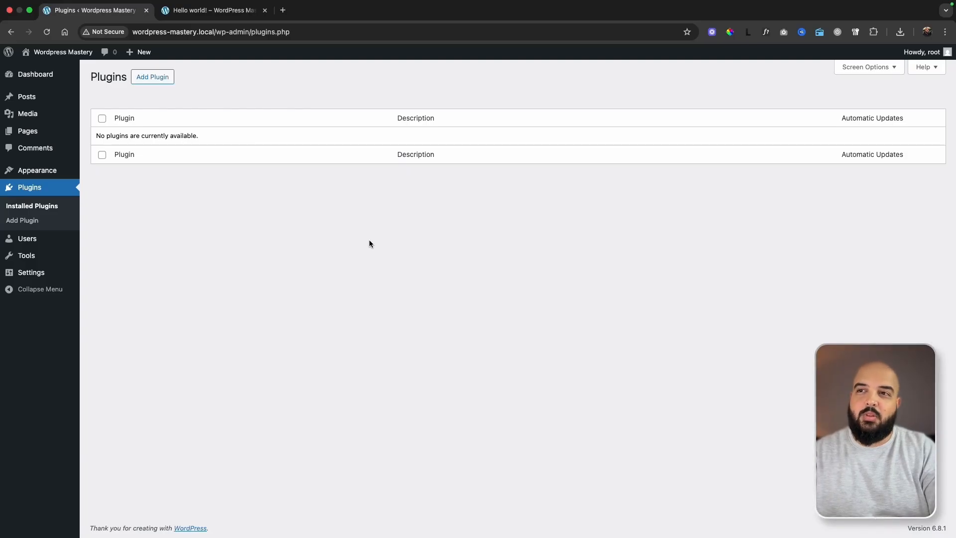
left_click(157, 81)
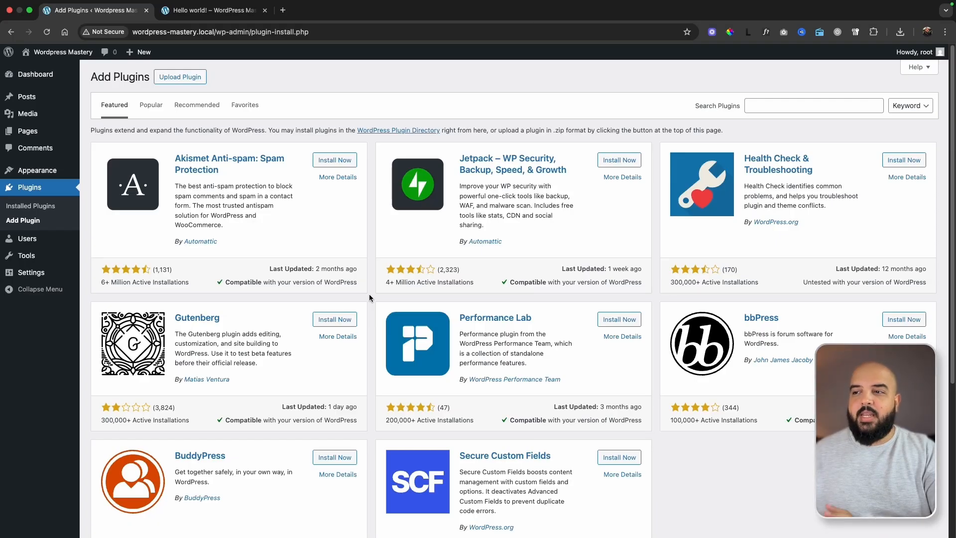
Open the list of all users and highlight the Administrator role of the root account.
mouse_move(33, 243)
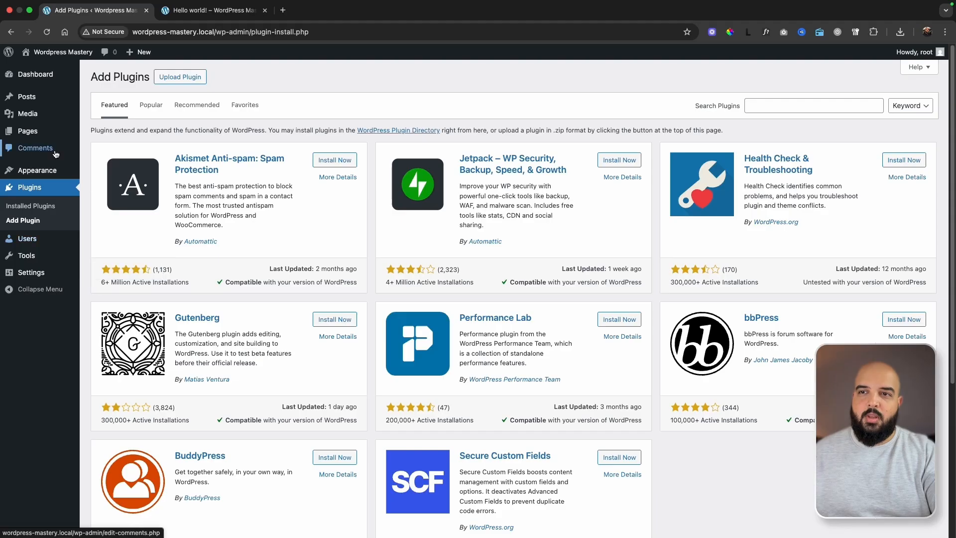
mouse_move(29, 137)
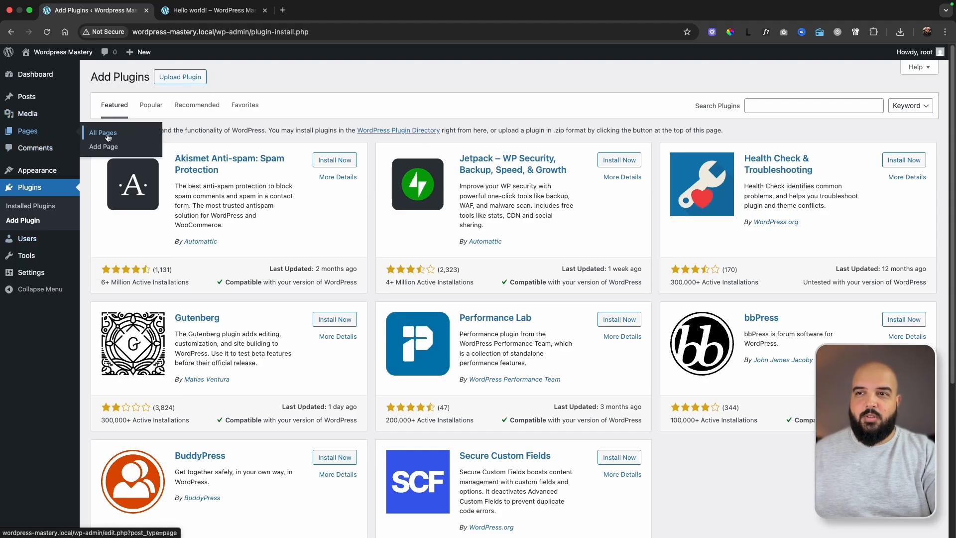
left_click(33, 241)
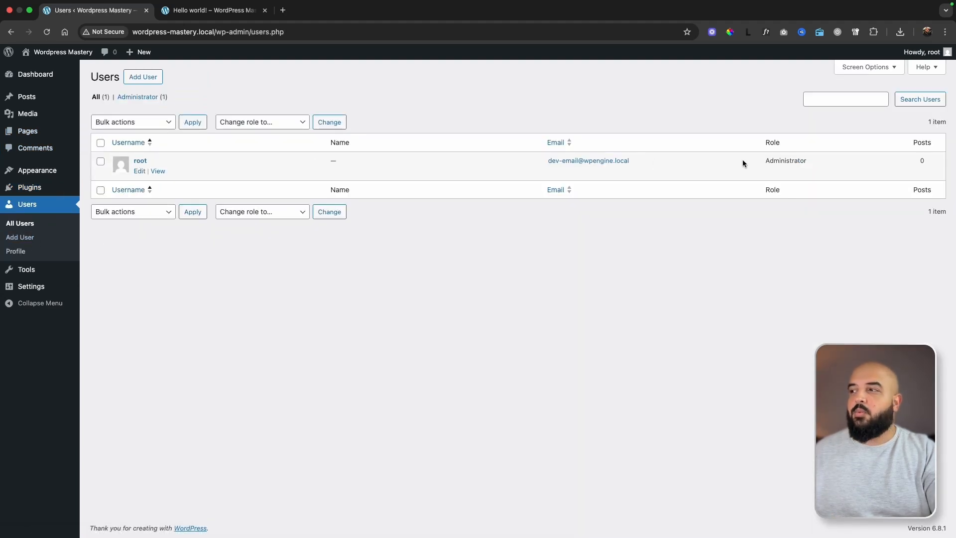
left_click_drag(764, 160, 818, 167)
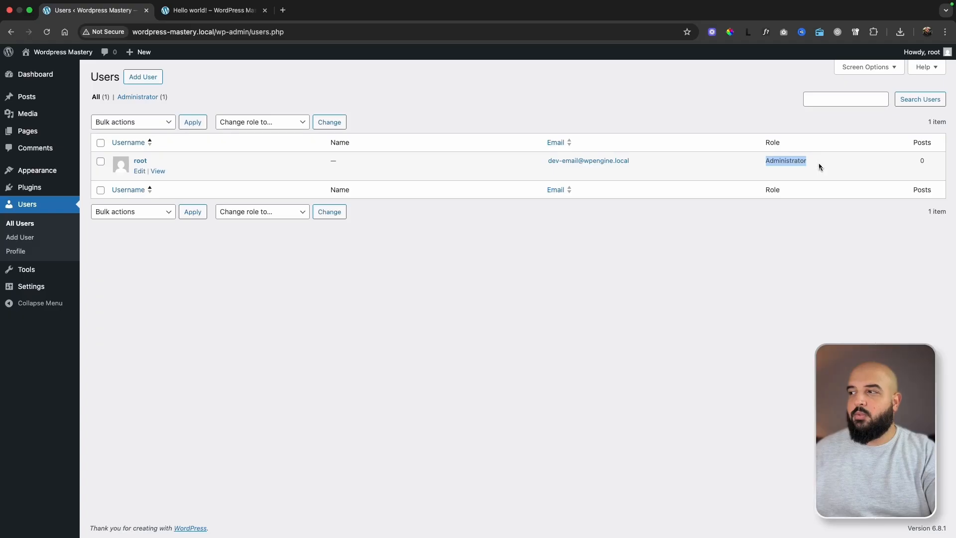
Open the form for adding a user, select the Administrator role and toggle the new-user email notification off and back on.
left_click_drag(917, 160, 925, 164)
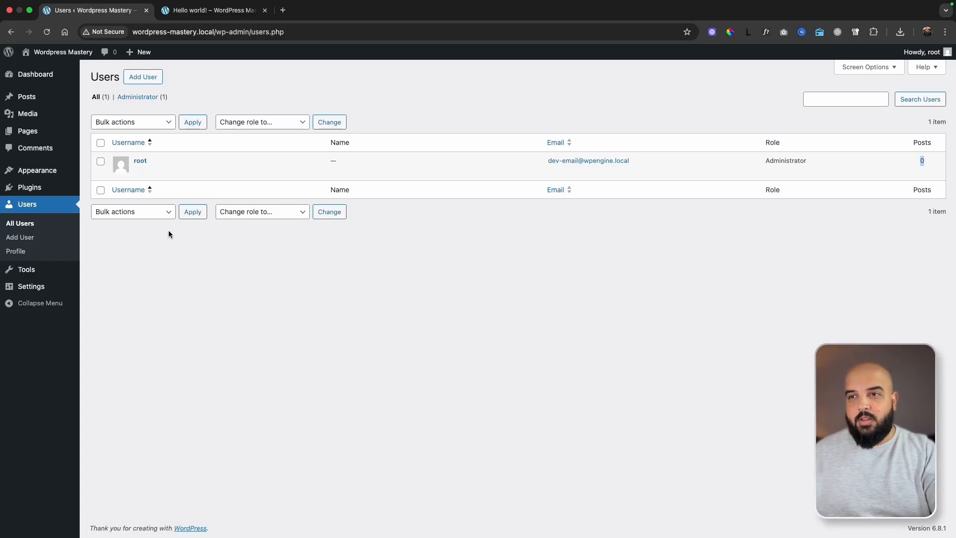
left_click(142, 78)
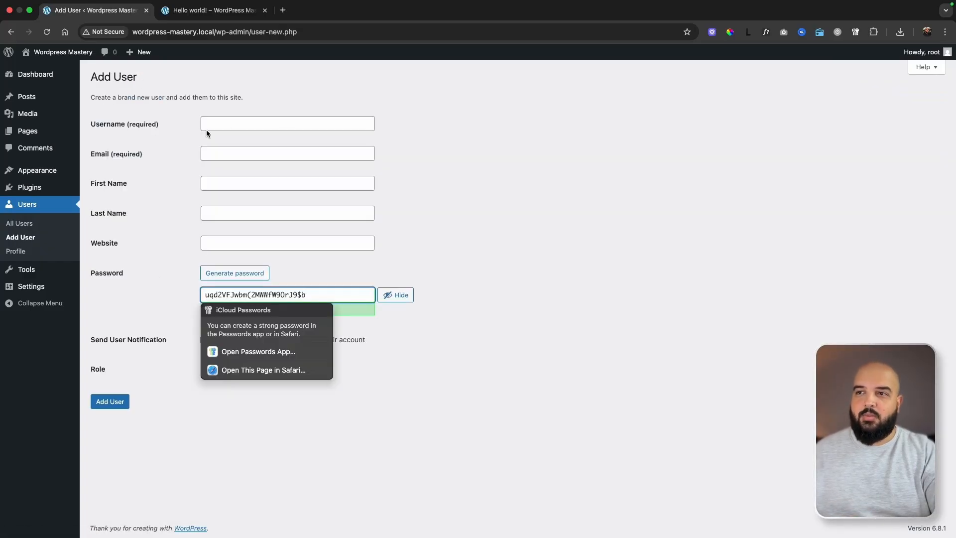
left_click(191, 423)
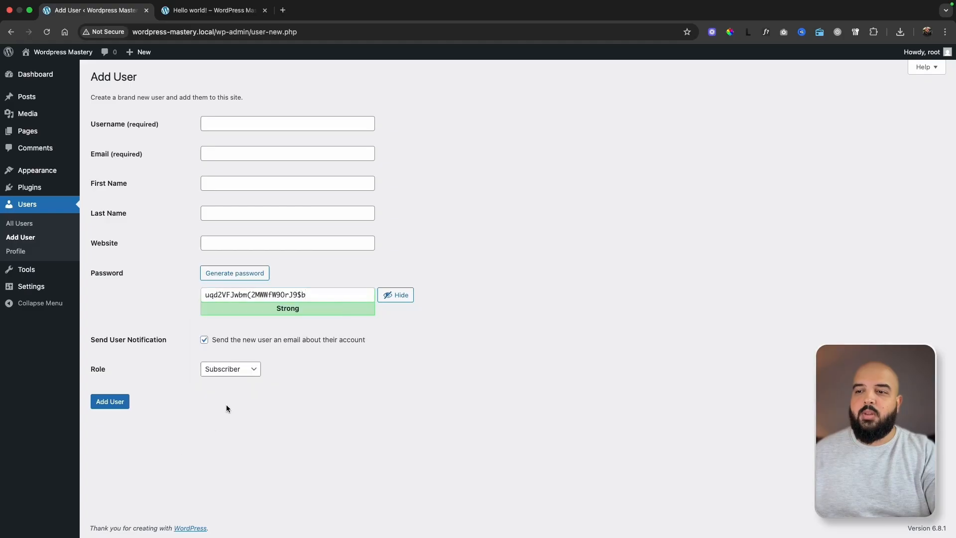
left_click(204, 340)
left_click(226, 368)
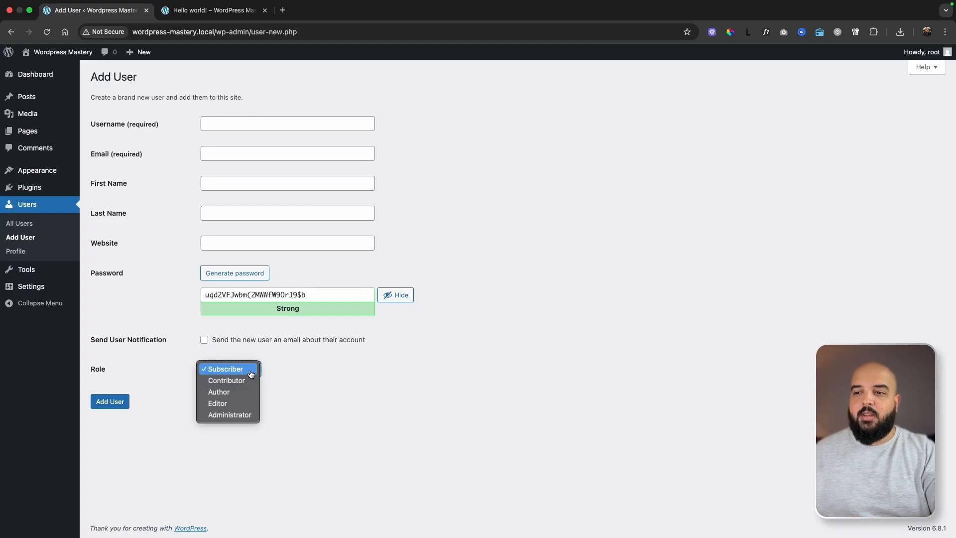
key("Escape")
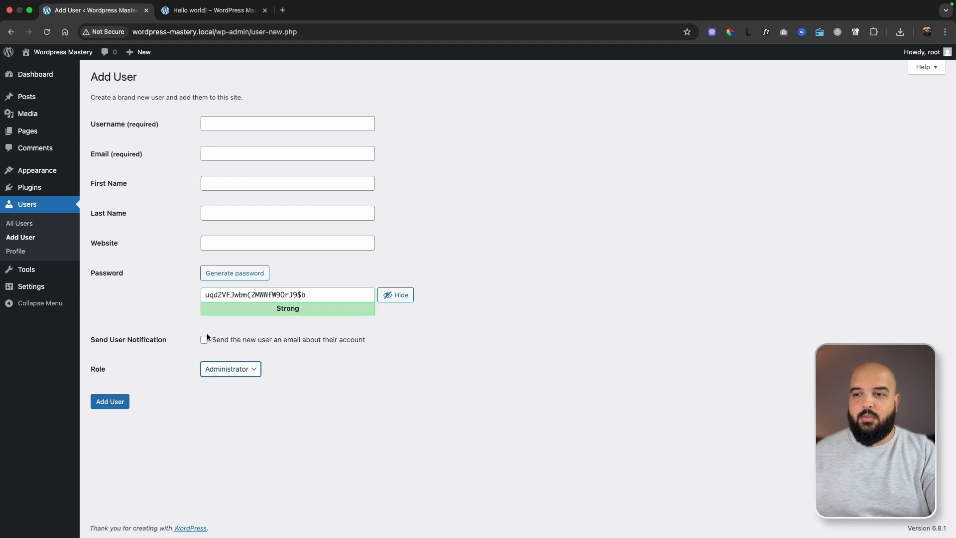
left_click(205, 340)
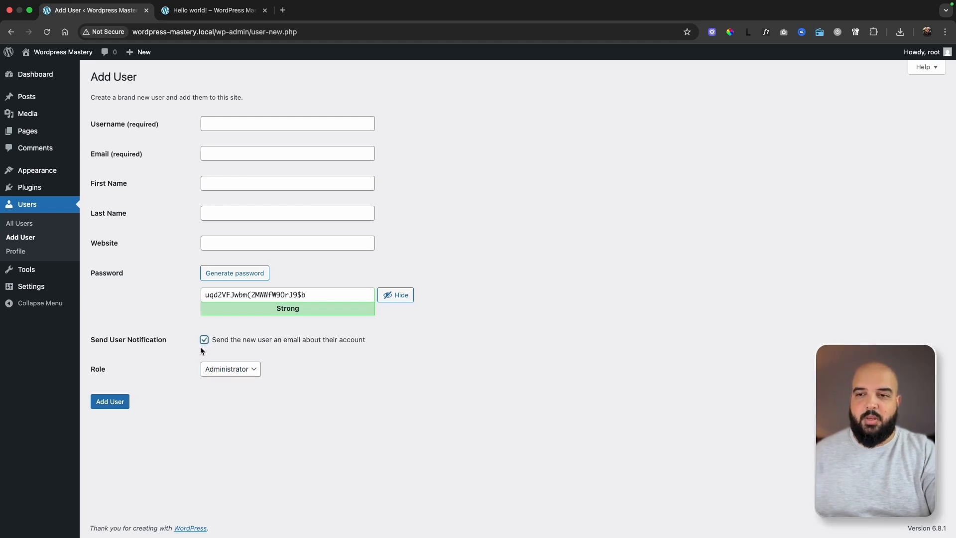
Open the current account's profile and review its personal options, contact info, password and application password settings.
left_click(16, 253)
left_click(505, 190)
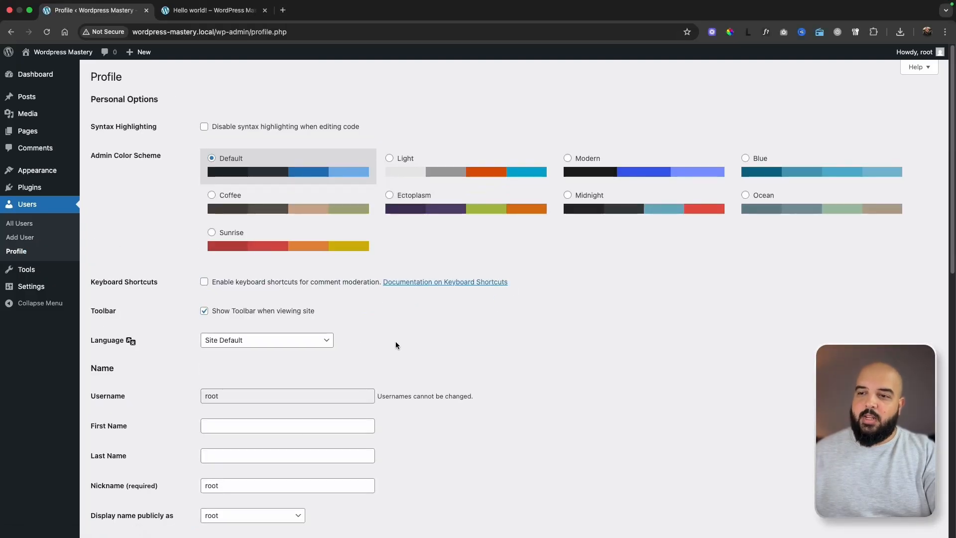
scroll(396, 344, "down", 8)
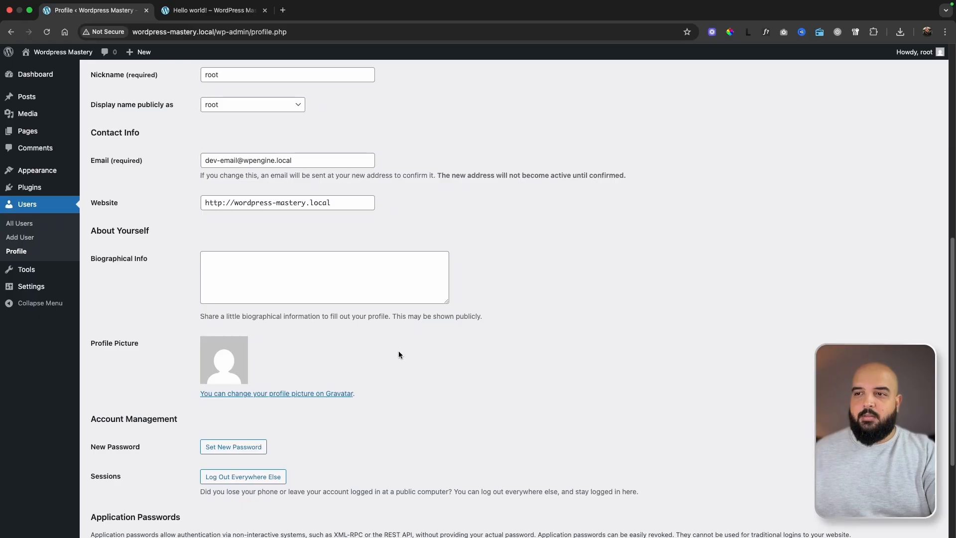
scroll(398, 351, "up", 8)
scroll(317, 375, "down", 6)
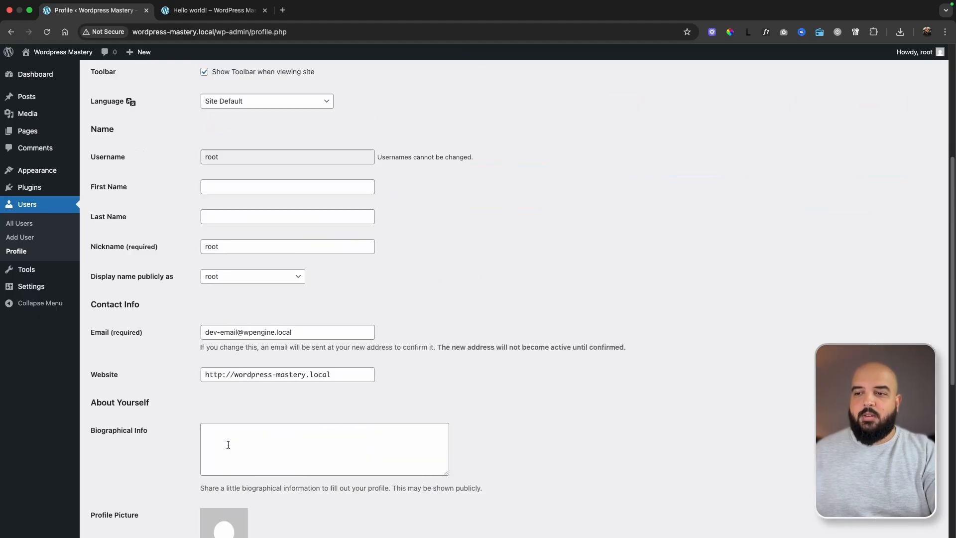
scroll(350, 342, "down", 6)
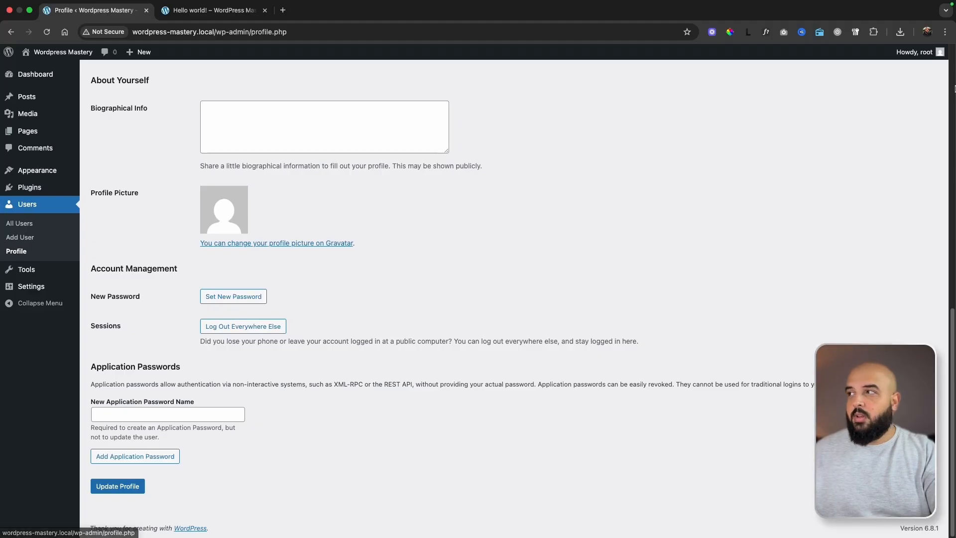
mouse_move(910, 58)
left_click(871, 74)
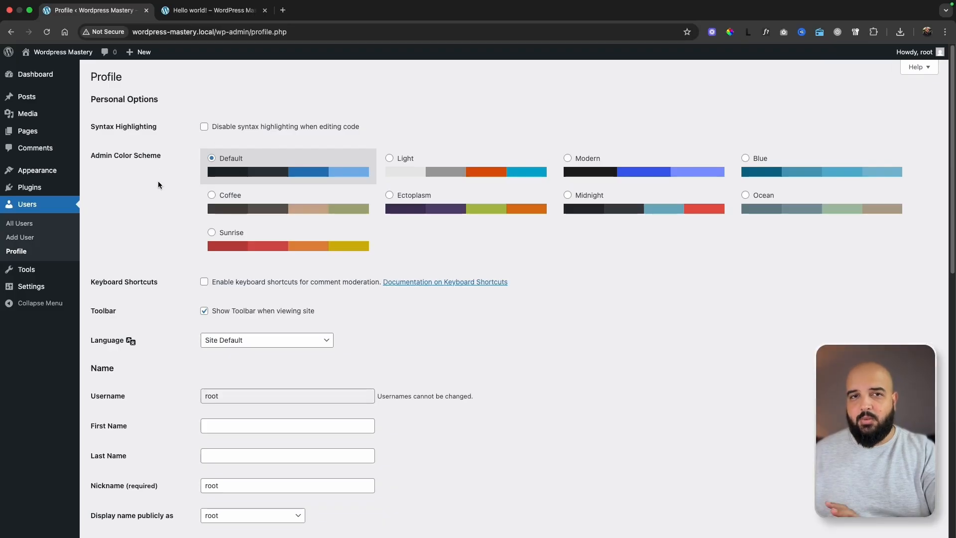
Open the export tool, inspect the category and author filters for posts, and view the available importers.
mouse_move(32, 274)
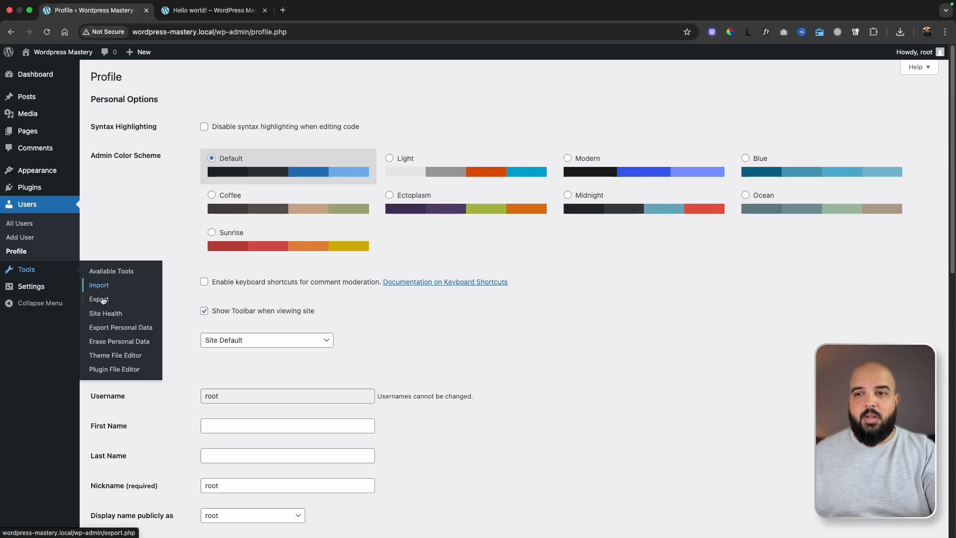
left_click(98, 300)
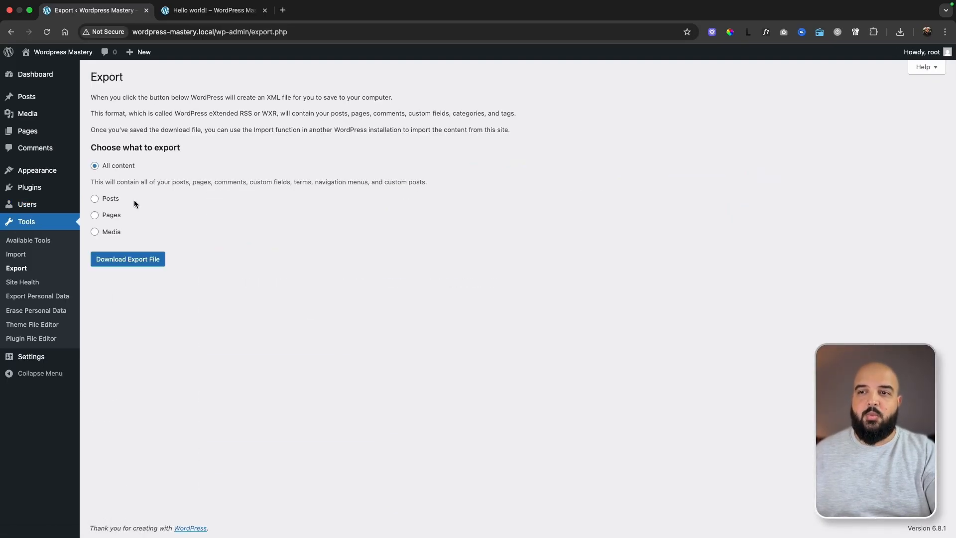
left_click(96, 199)
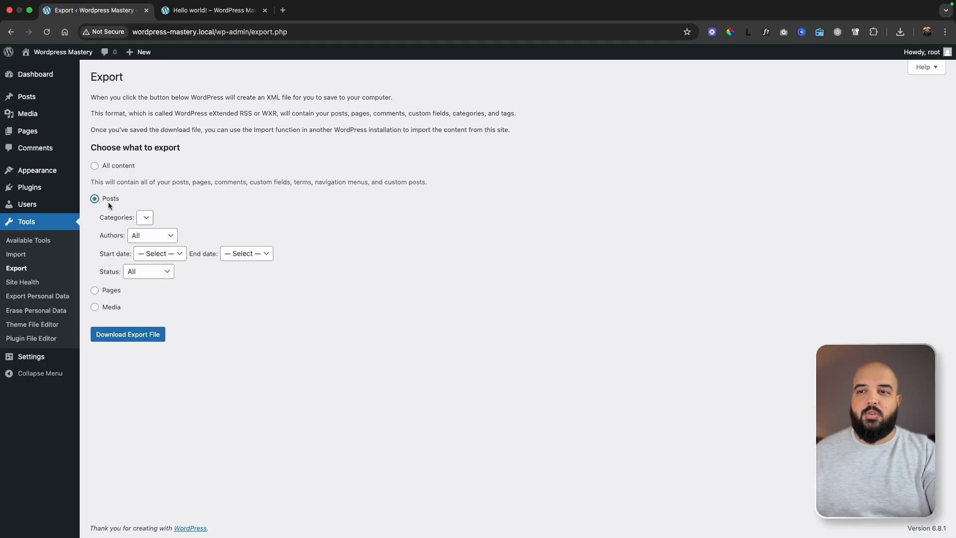
left_click(146, 219)
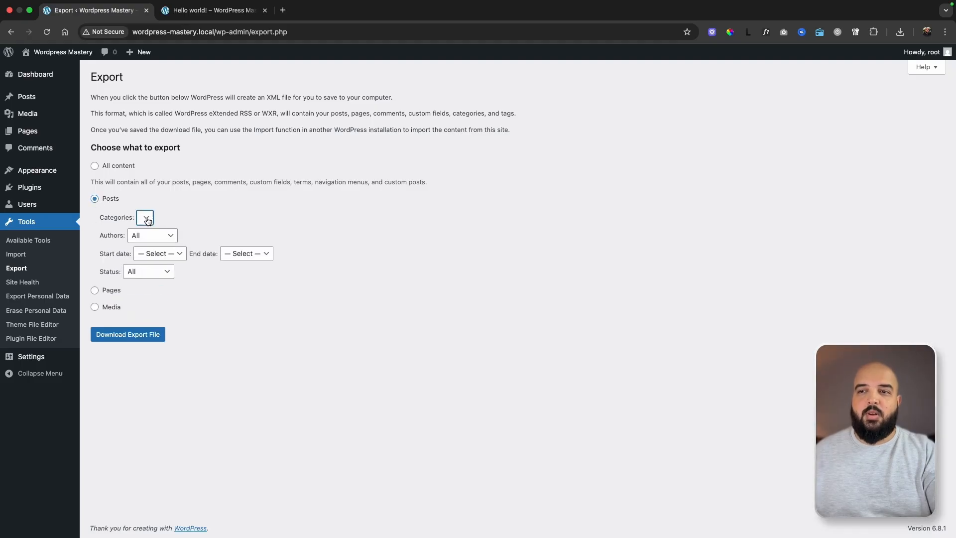
left_click(165, 238)
left_click(182, 238)
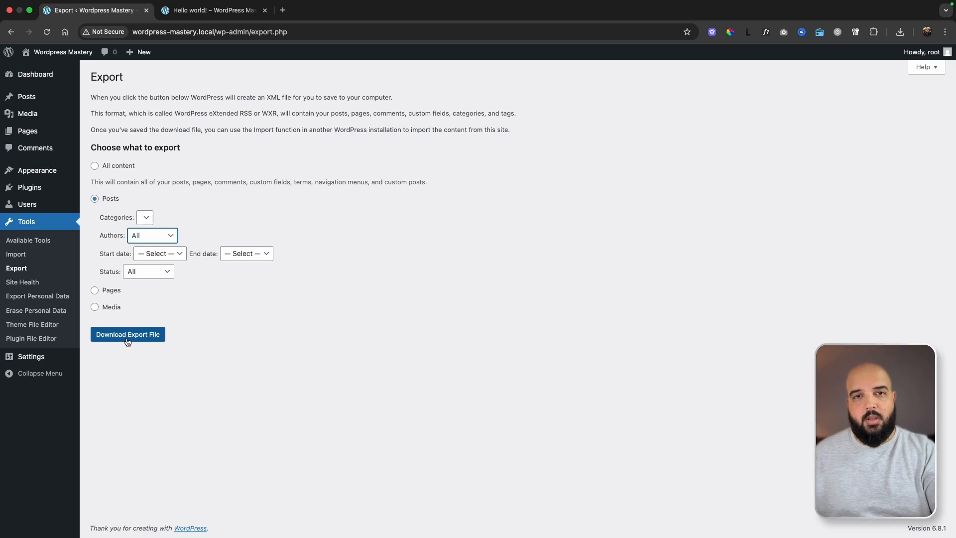
left_click(23, 257)
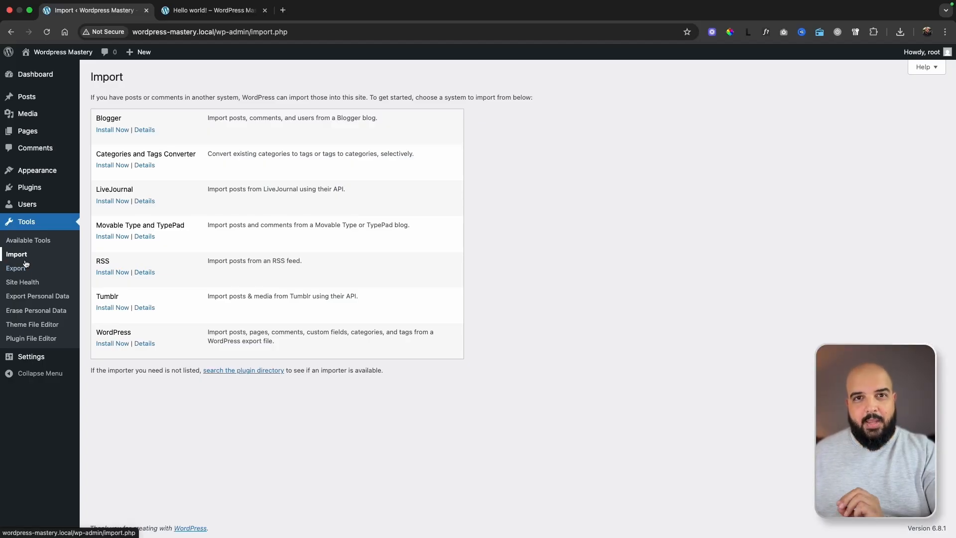
Open the general settings and inspect the site title, tagline and WordPress address.
left_click(32, 356)
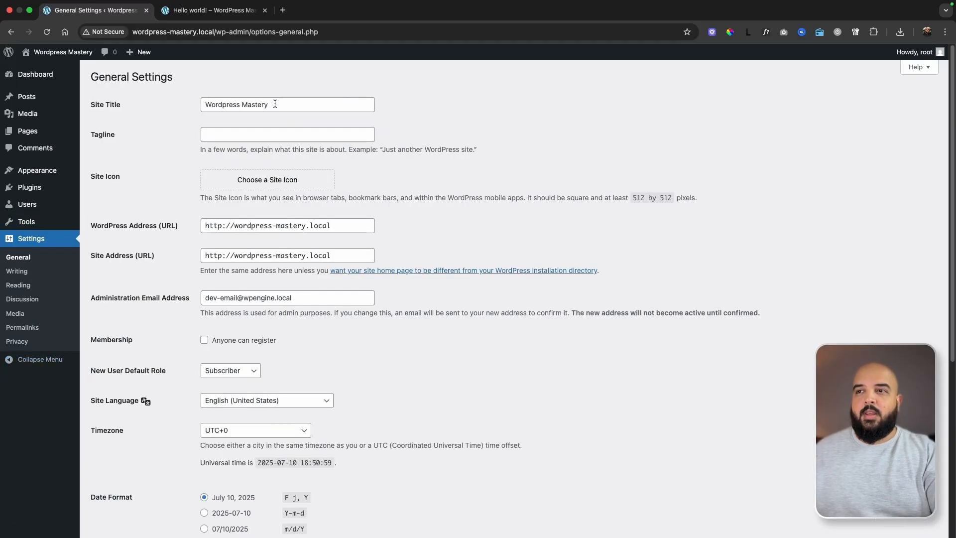
left_click_drag(274, 104, 206, 101)
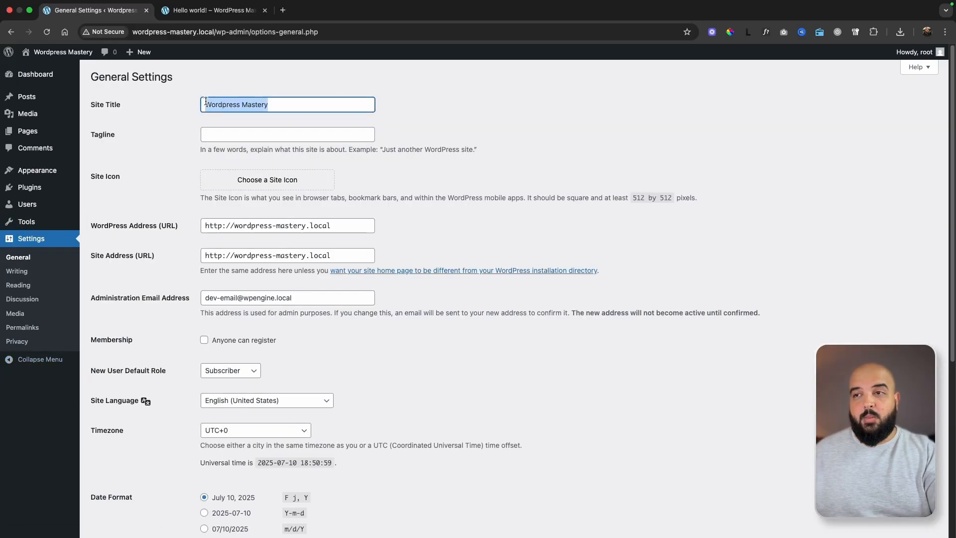
left_click(241, 137)
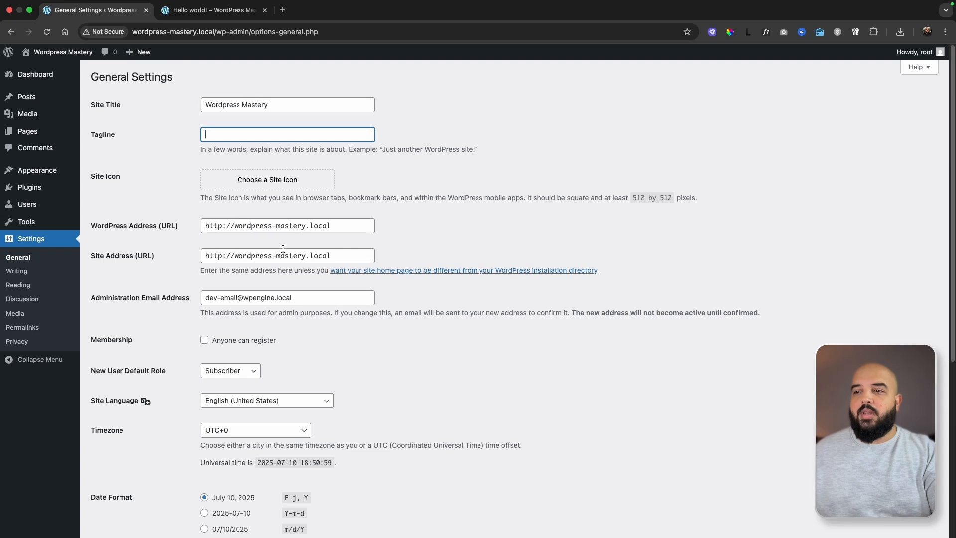
left_click_drag(336, 225, 202, 222)
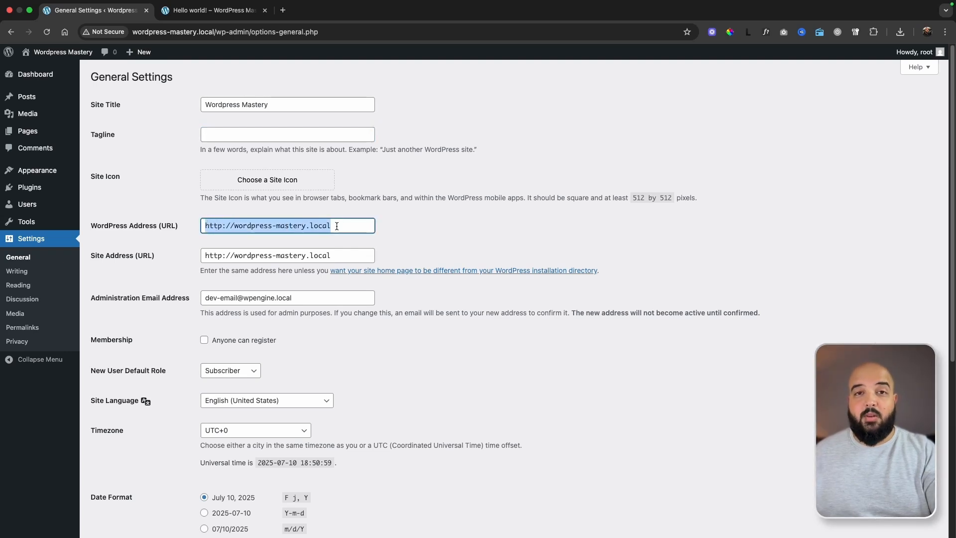
left_click(367, 225)
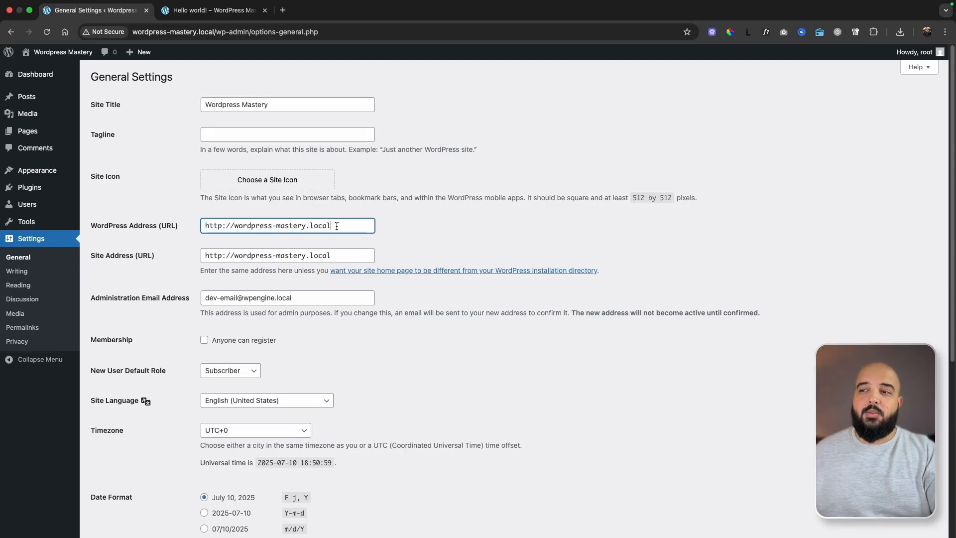
left_click_drag(367, 225, 183, 222)
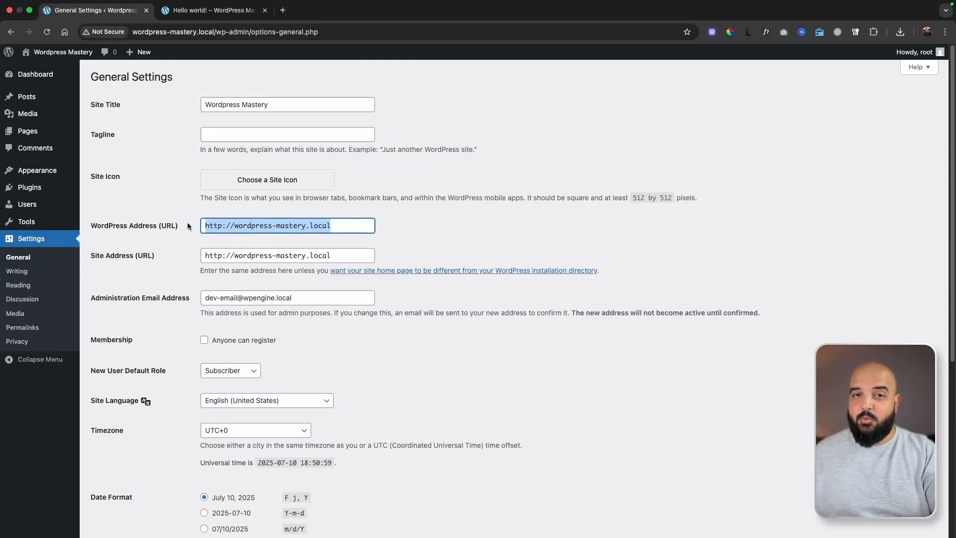
left_click(339, 227)
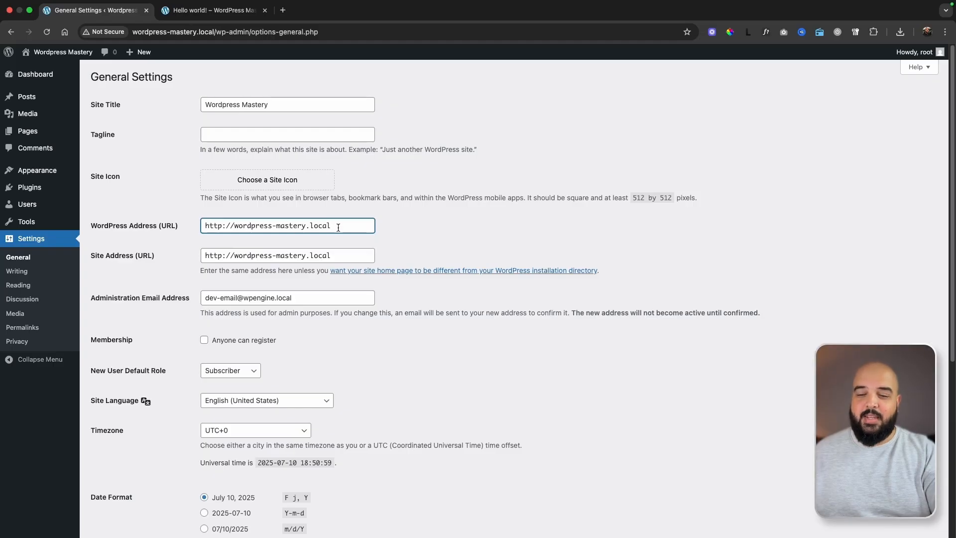
left_click(337, 255)
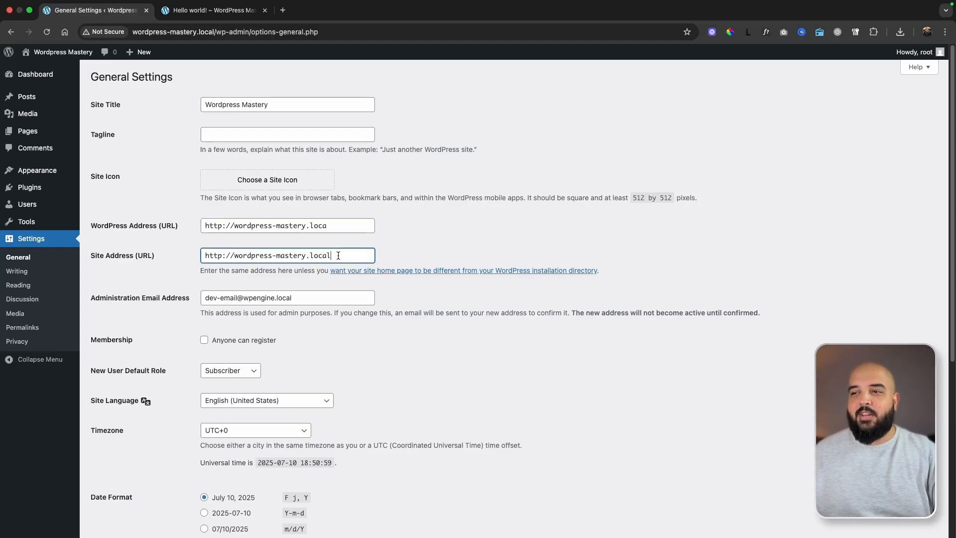
scroll(164, 420, "down", 6)
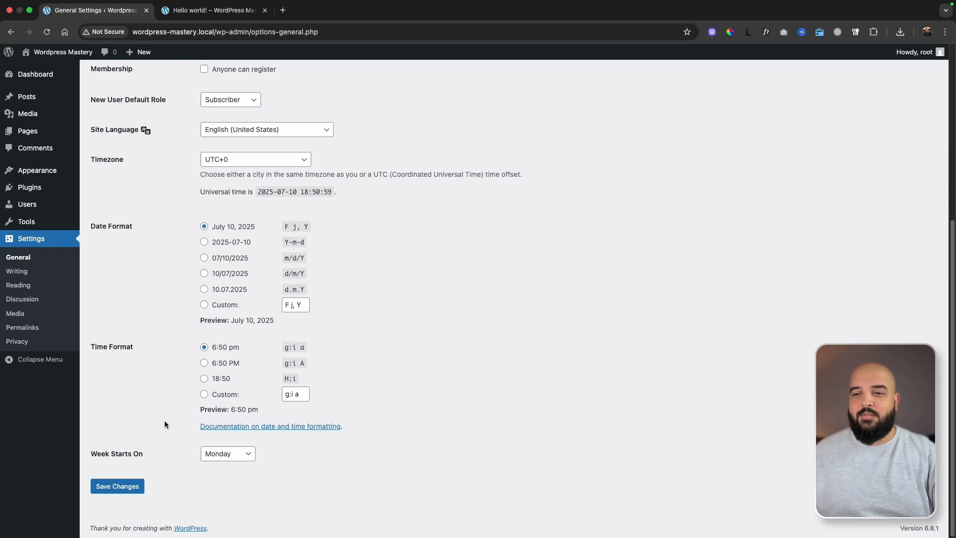
left_click(127, 485)
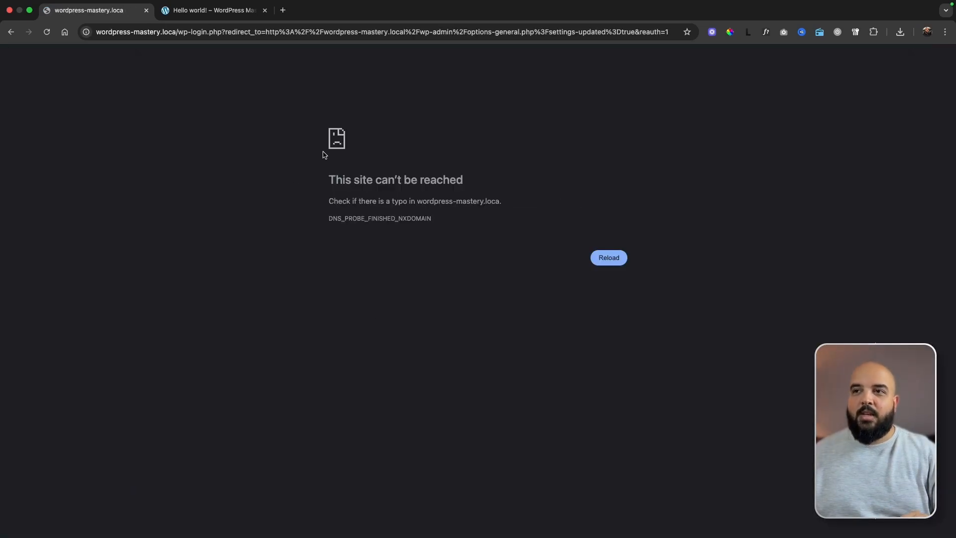
Switch to the Local app and open the Wordpress Mastery site's database in AdminNeo.
key("ctrl+Left")
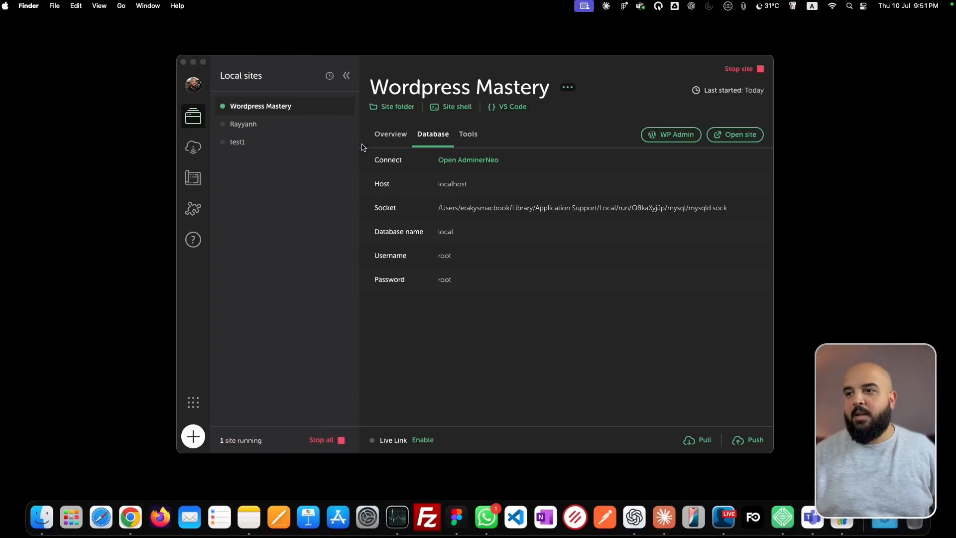
left_click(580, 125)
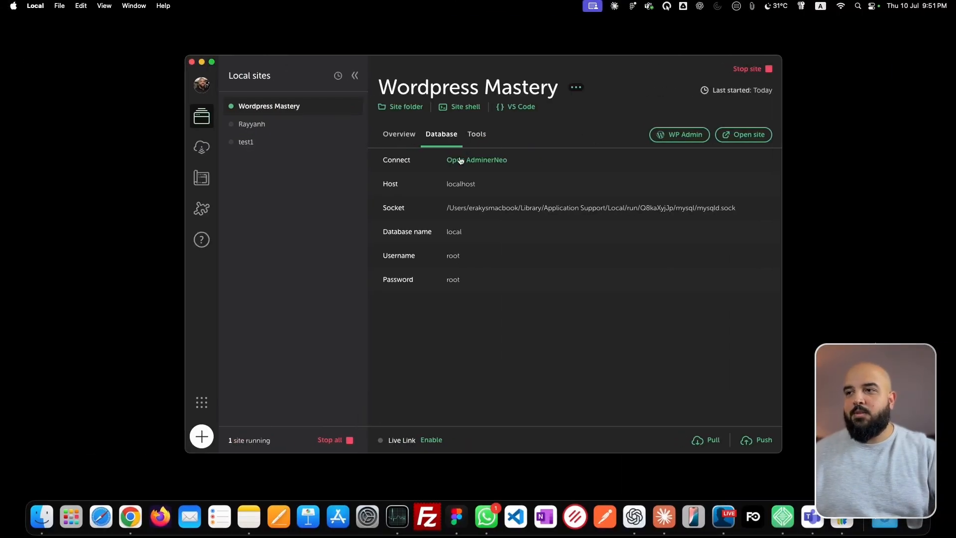
left_click(406, 143)
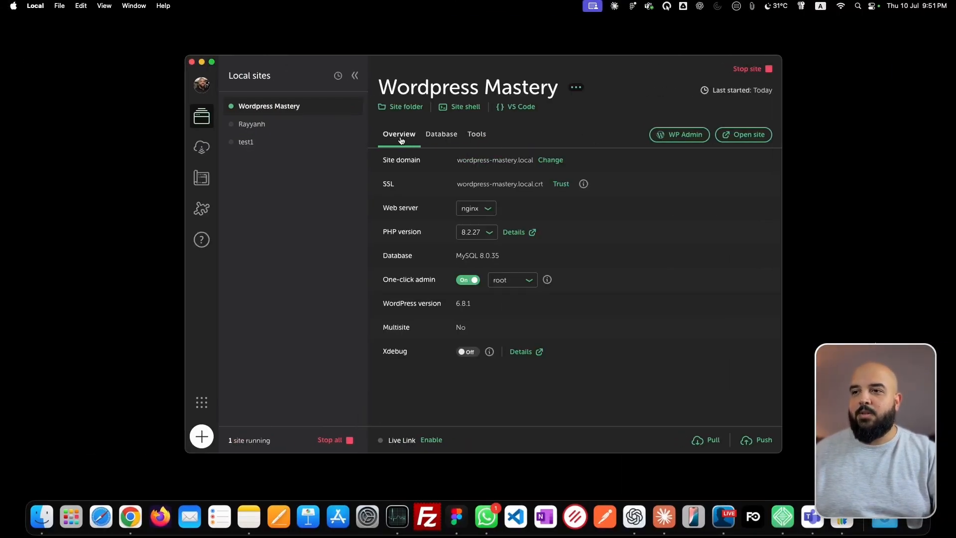
left_click(437, 134)
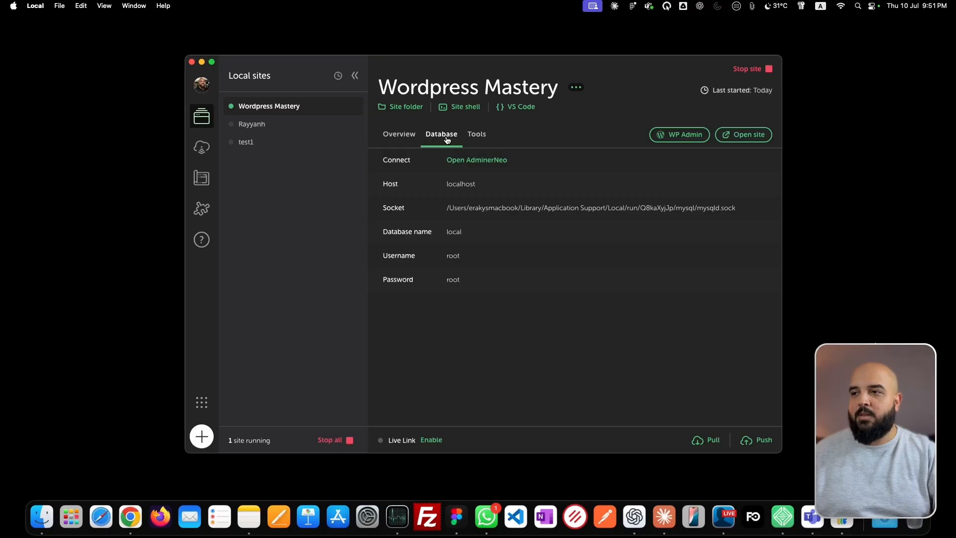
left_click(483, 164)
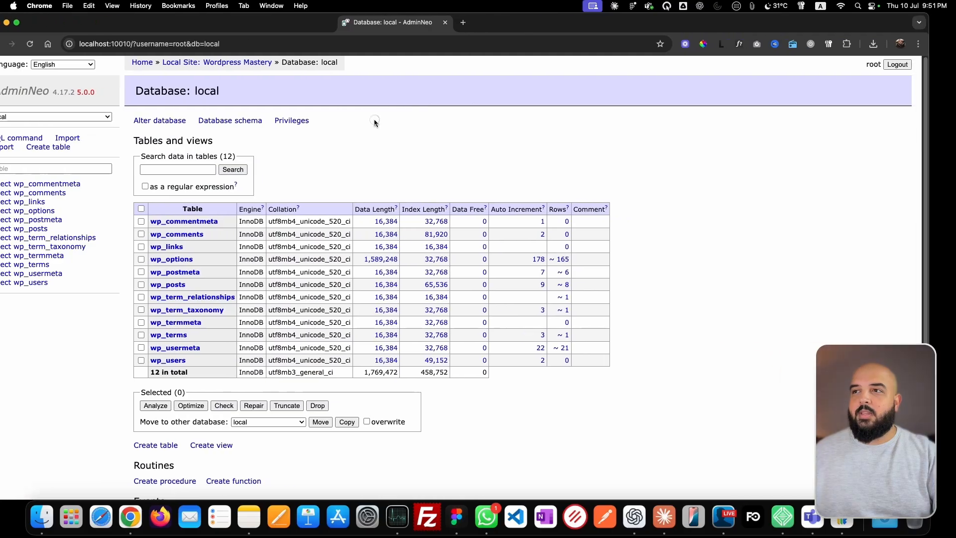
Maximize the database window and display the data of the wp_options table.
double_click(461, 27)
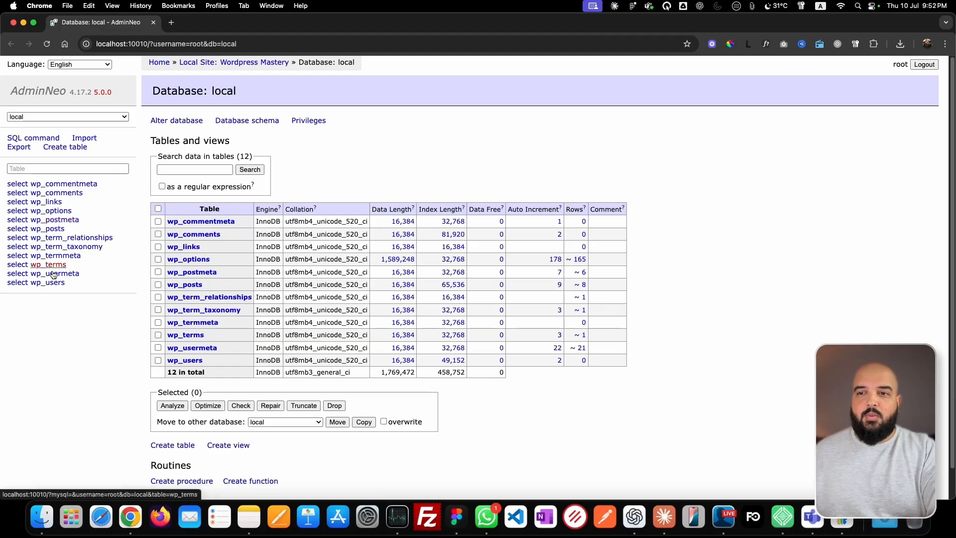
left_click(50, 214)
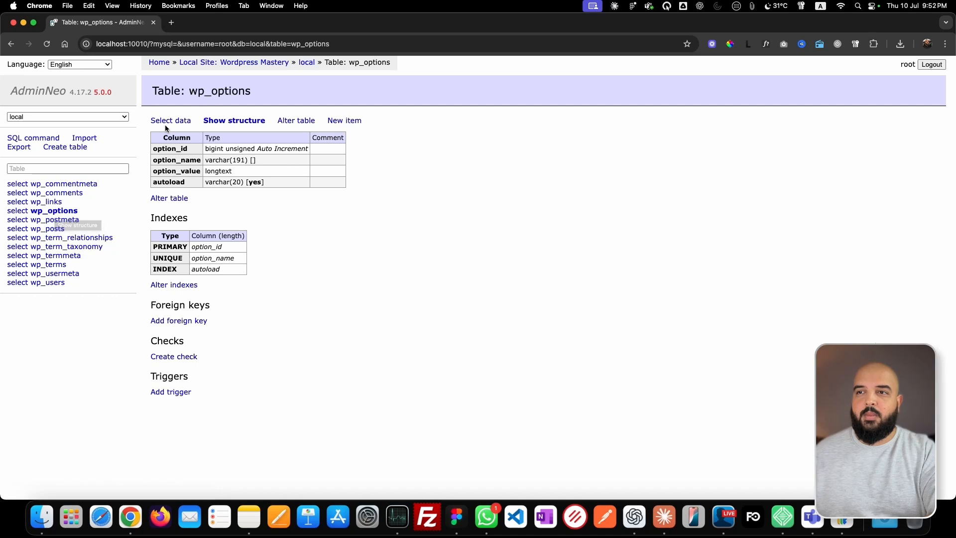
left_click(179, 123)
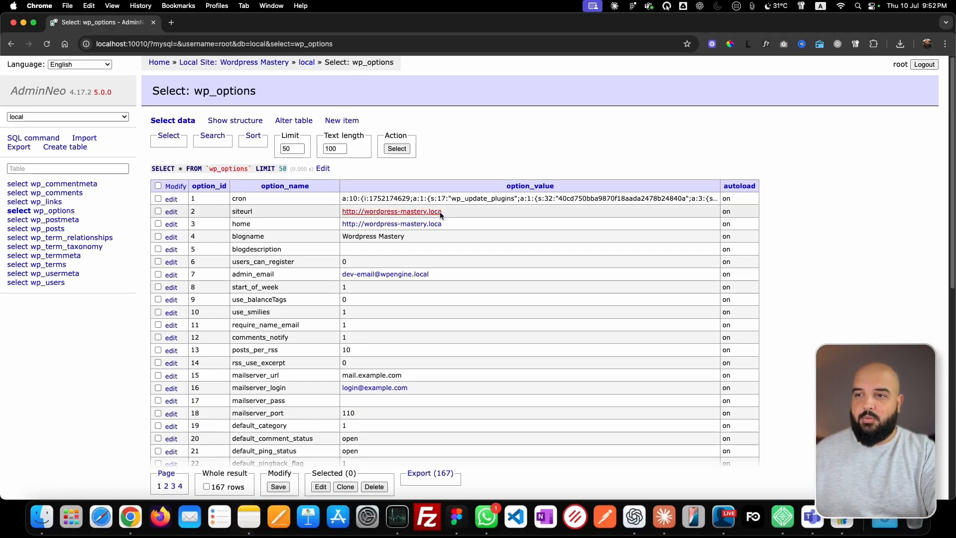
left_click(172, 212)
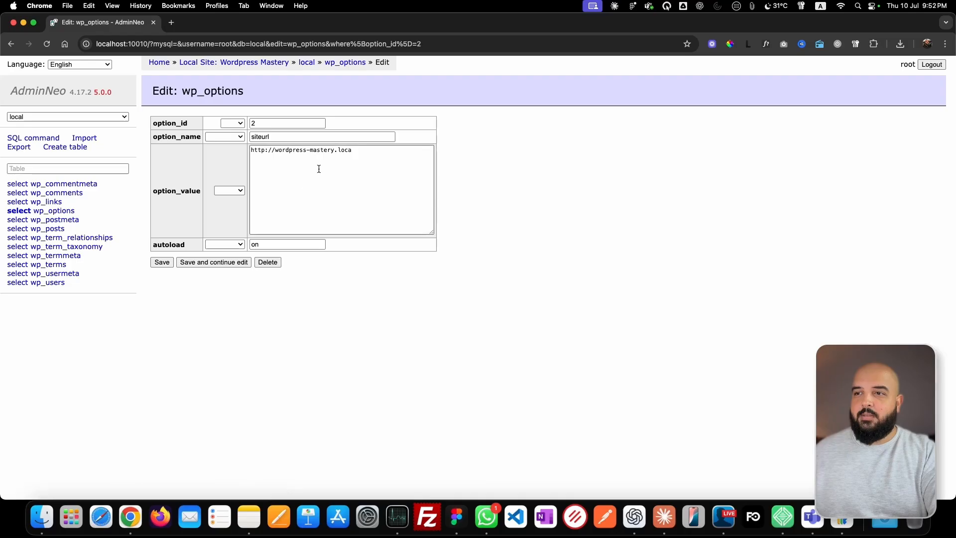
left_click(369, 151)
type("l")
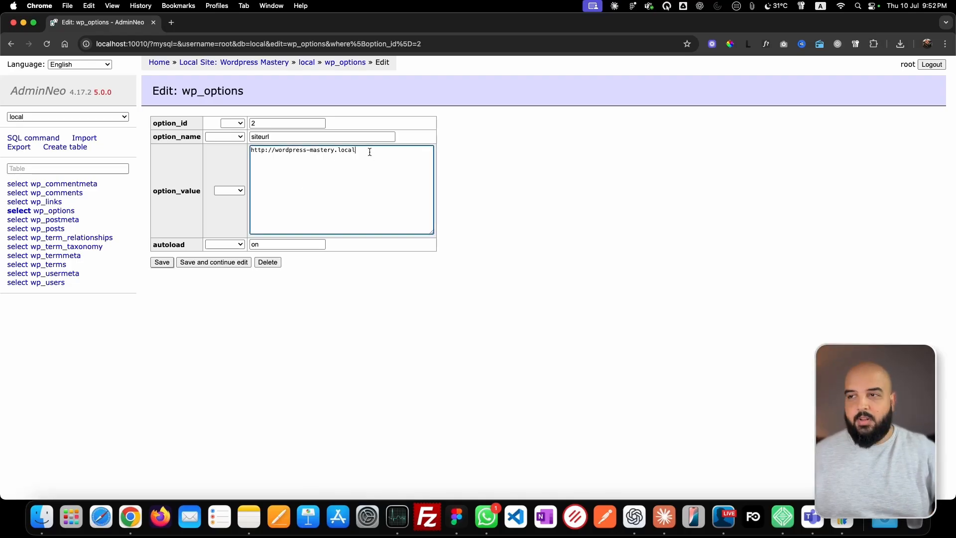
left_click(163, 261)
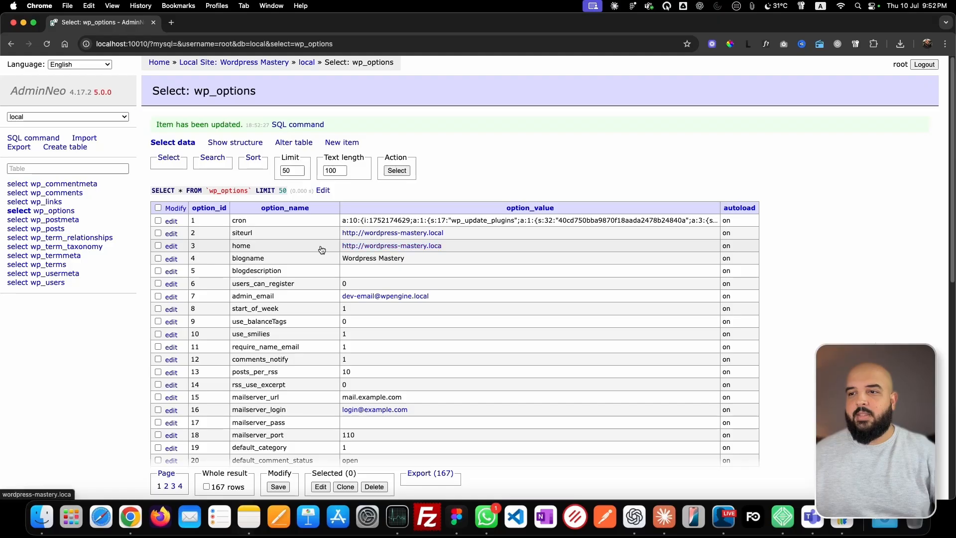
left_click(171, 246)
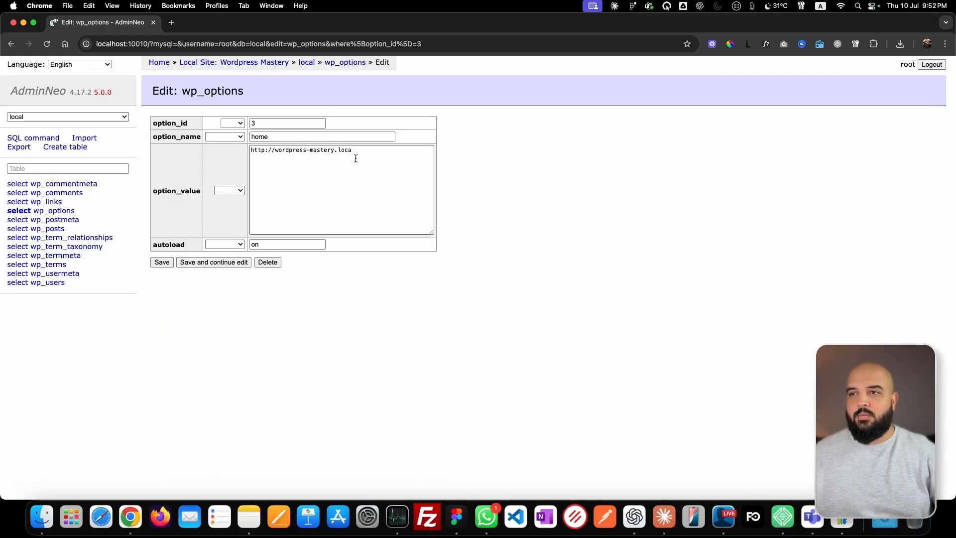
left_click(376, 156)
left_click(162, 262)
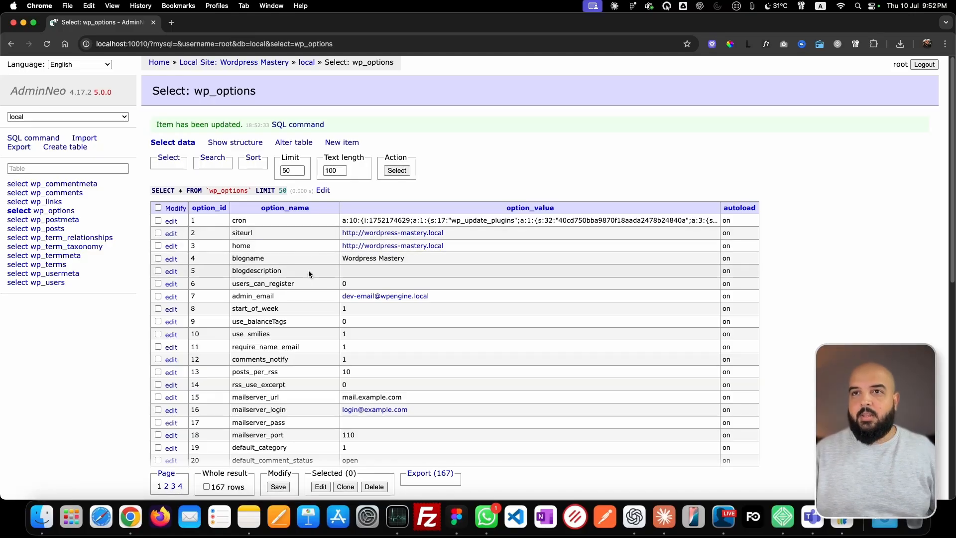
Return to the unreachable WordPress page and load its login address with the domain corrected to wordpress-mastery.local.
key("ctrl+Right")
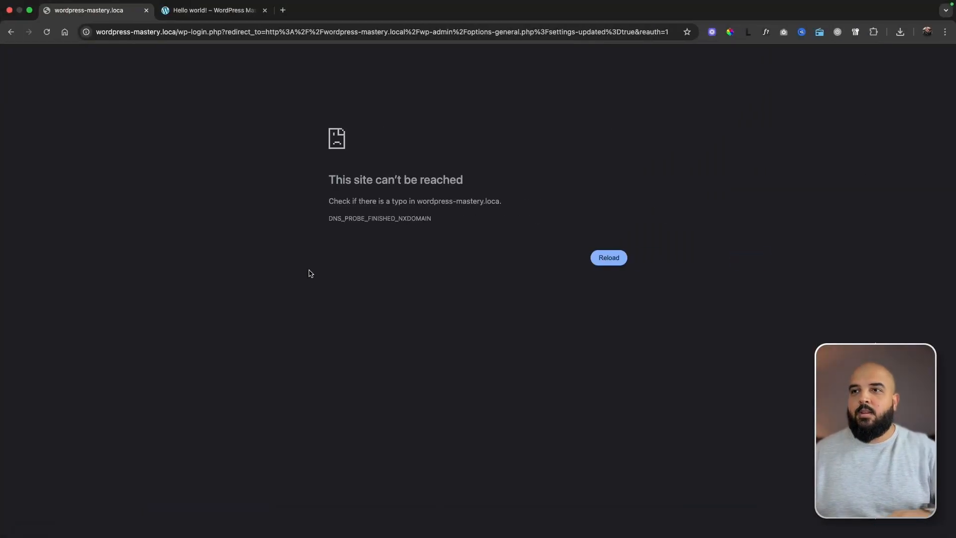
left_click(175, 31)
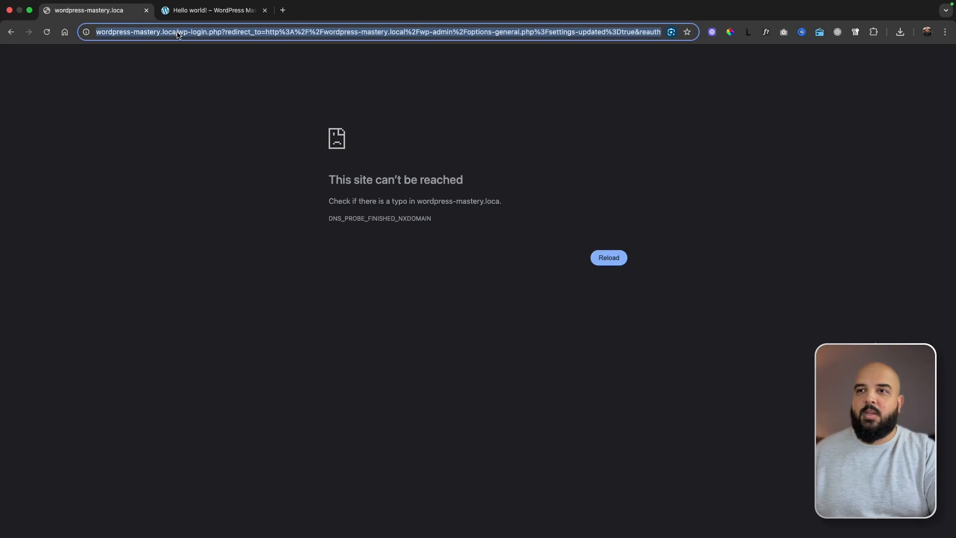
left_click(175, 32)
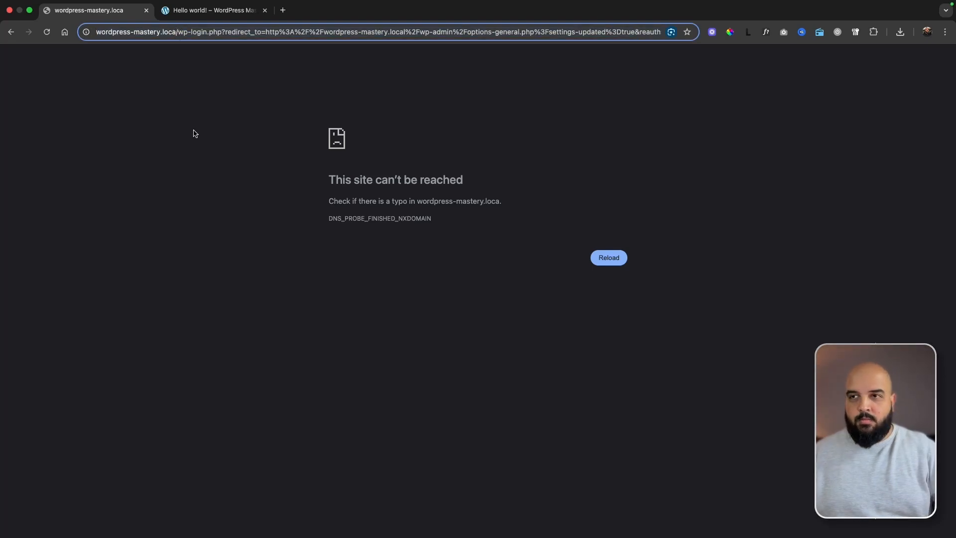
type("l")
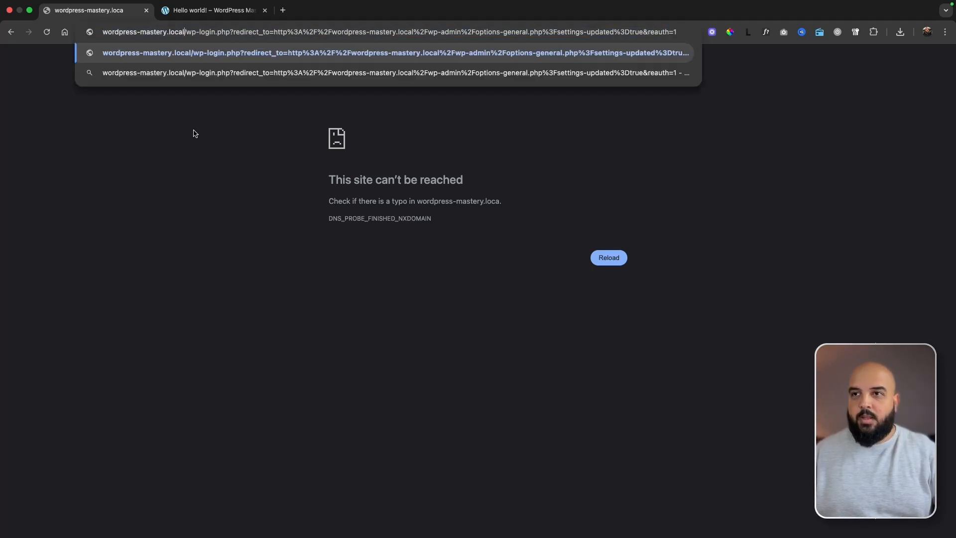
key("Return")
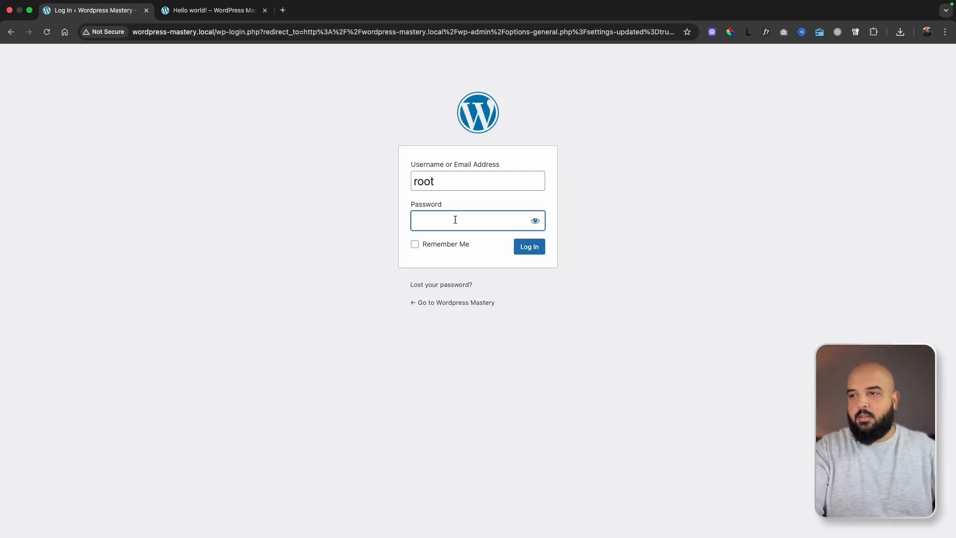
Log in to WordPress with the account password, dismissing the password warning and declining to save the password.
type("root")
key("Return")
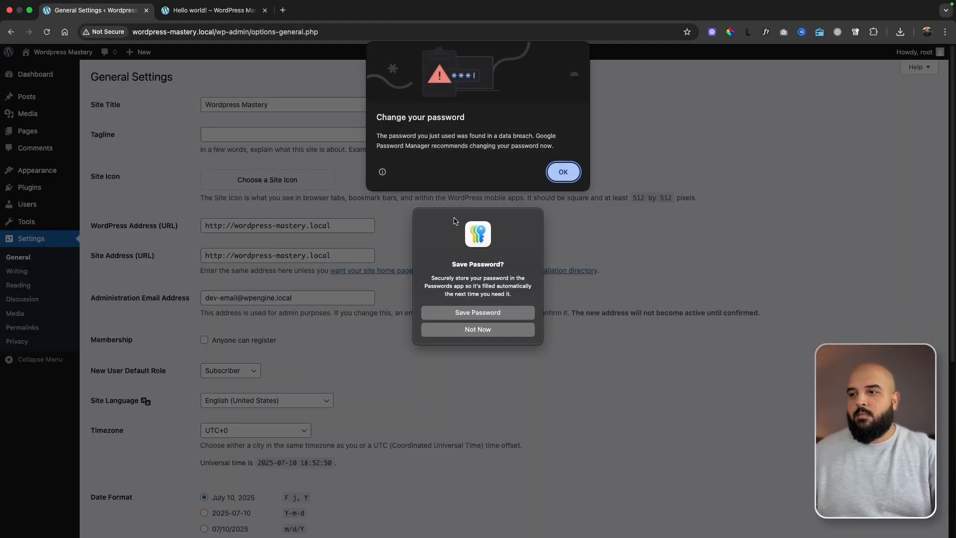
left_click(563, 172)
left_click(482, 330)
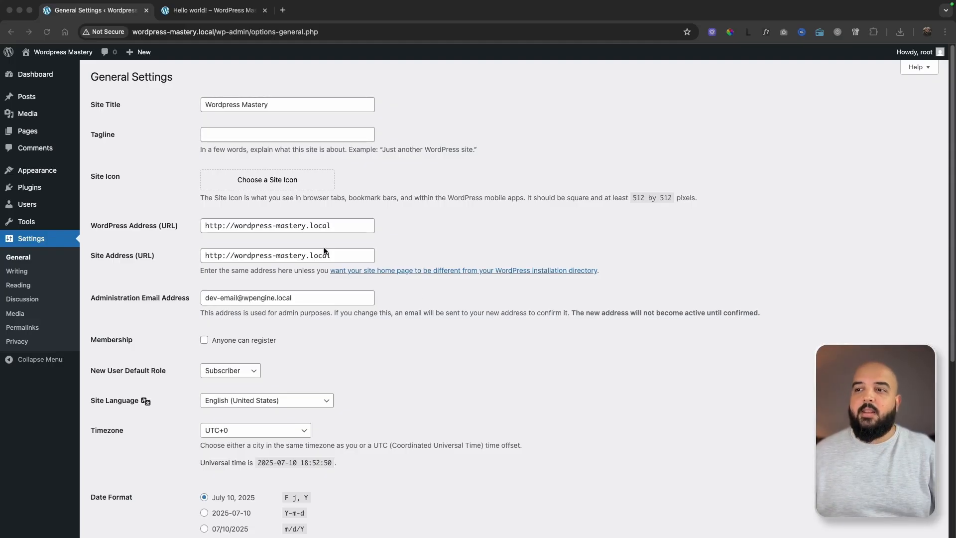
Examine the administration email address and the membership options in the general settings.
left_click(90, 298)
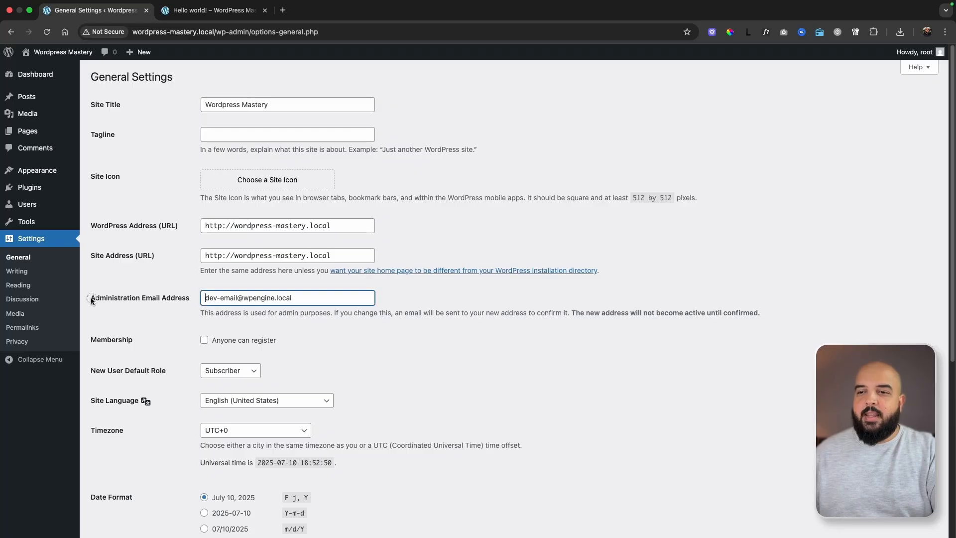
left_click_drag(90, 297, 203, 299)
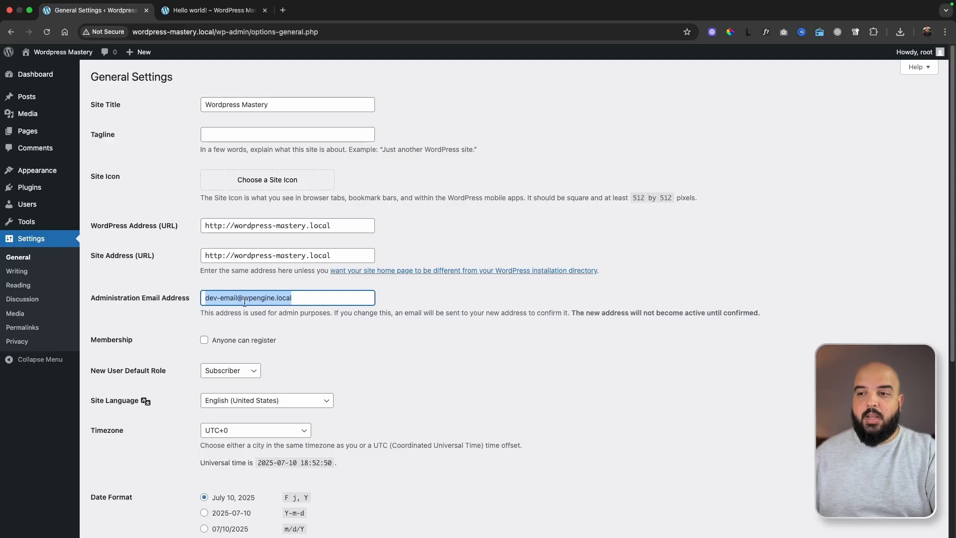
scroll(171, 364, "down", 3)
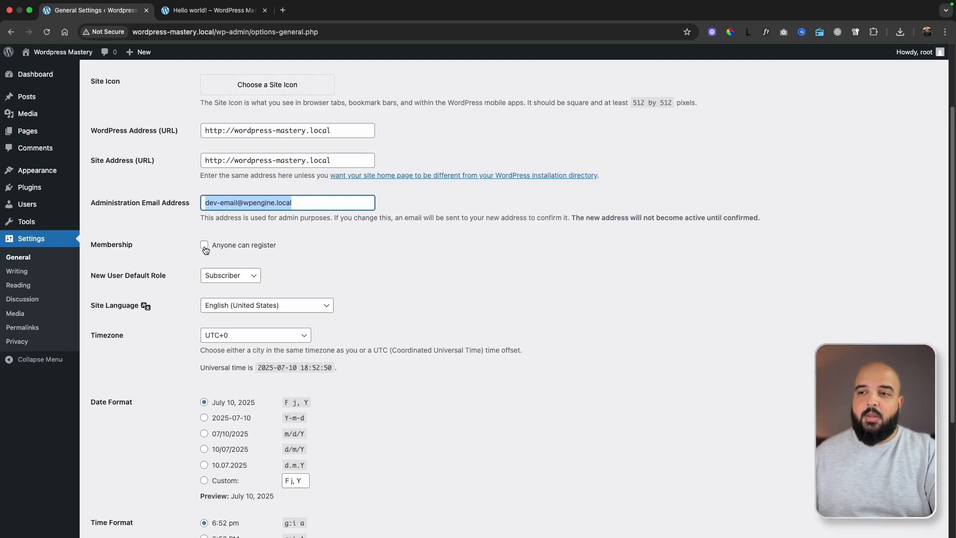
Temporarily allow anyone to register while viewing the available default roles for new users.
left_click(205, 246)
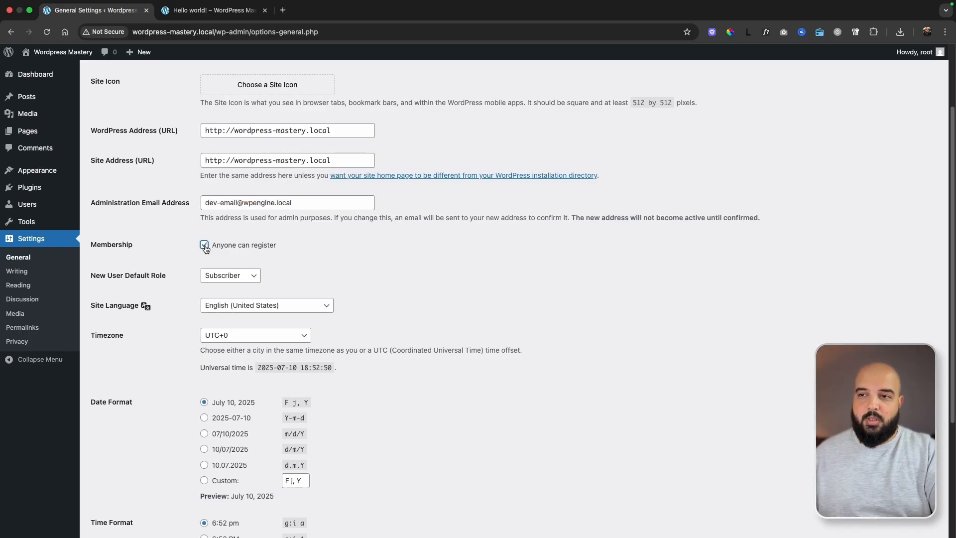
left_click(241, 280)
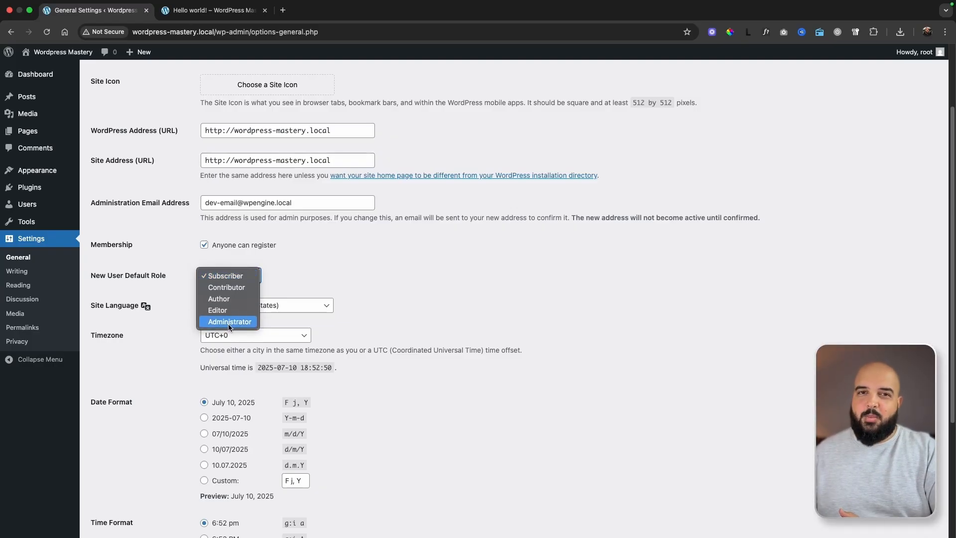
left_click(228, 280)
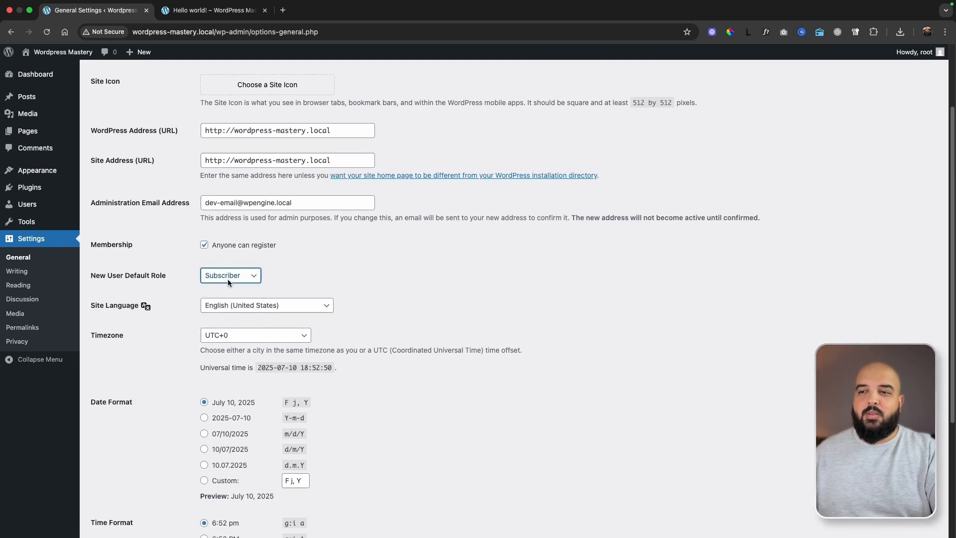
left_click(204, 246)
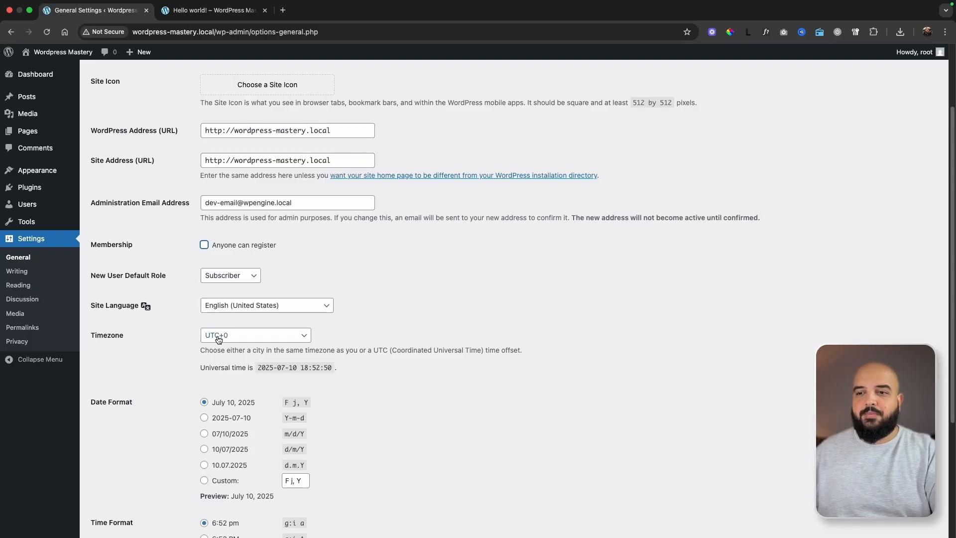
Review the timezone, date format and time format in the general settings, and open the reading settings.
scroll(167, 426, "down", 3)
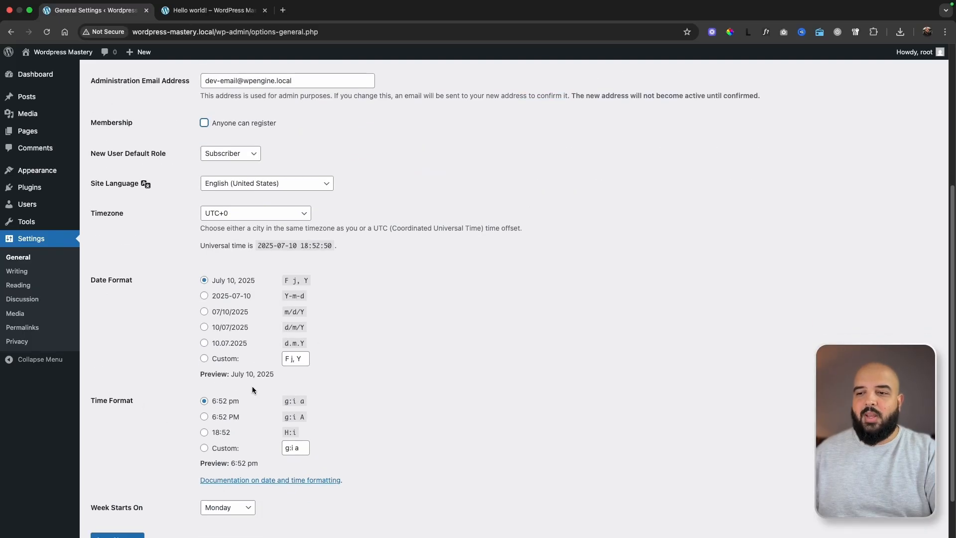
scroll(252, 387, "down", 2)
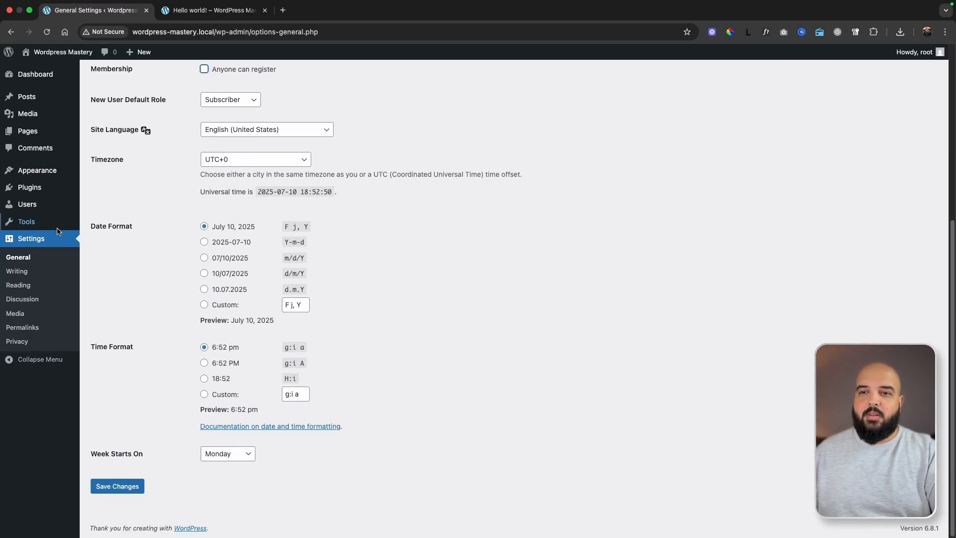
left_click(20, 287)
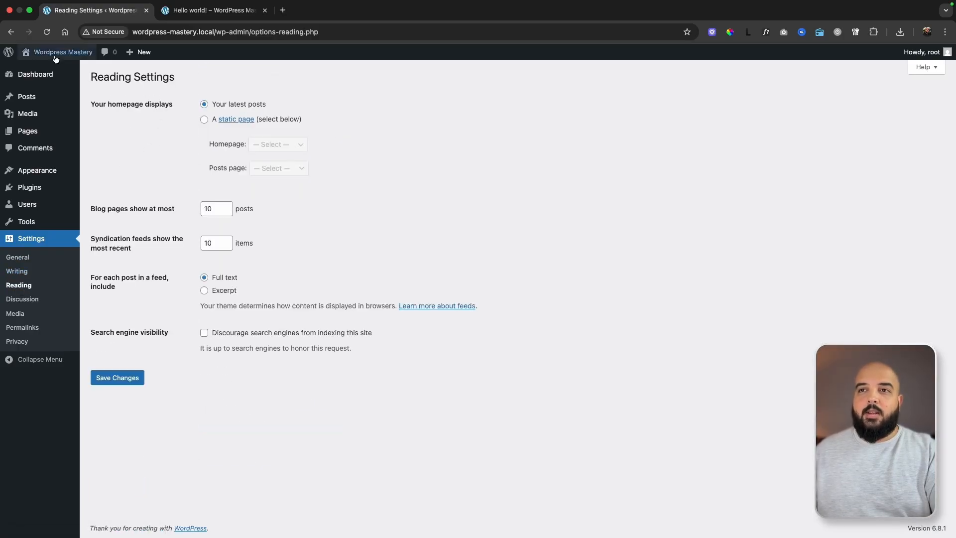
Open the site's homepage in a separate tab and inspect its Blog content.
mouse_move(55, 58)
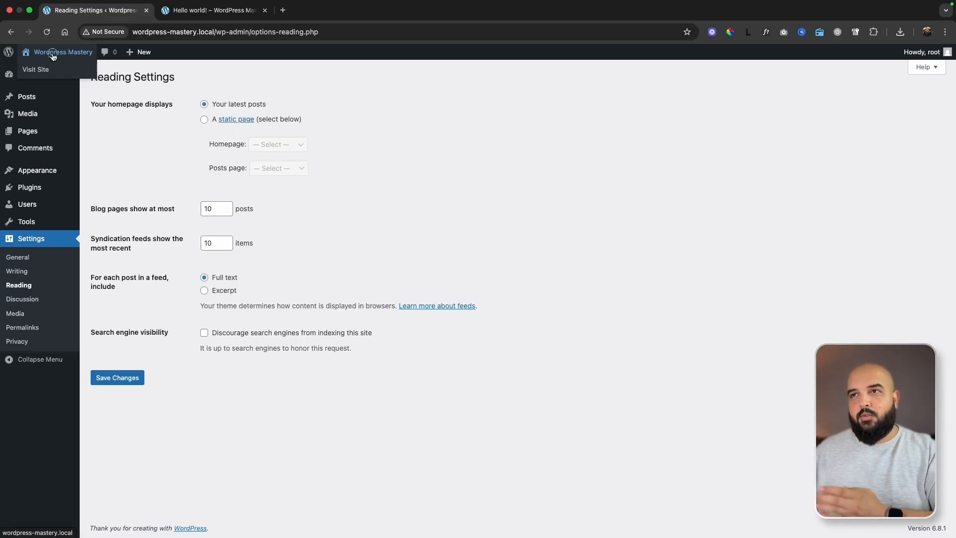
left_click(53, 57, "super")
left_click(209, 14)
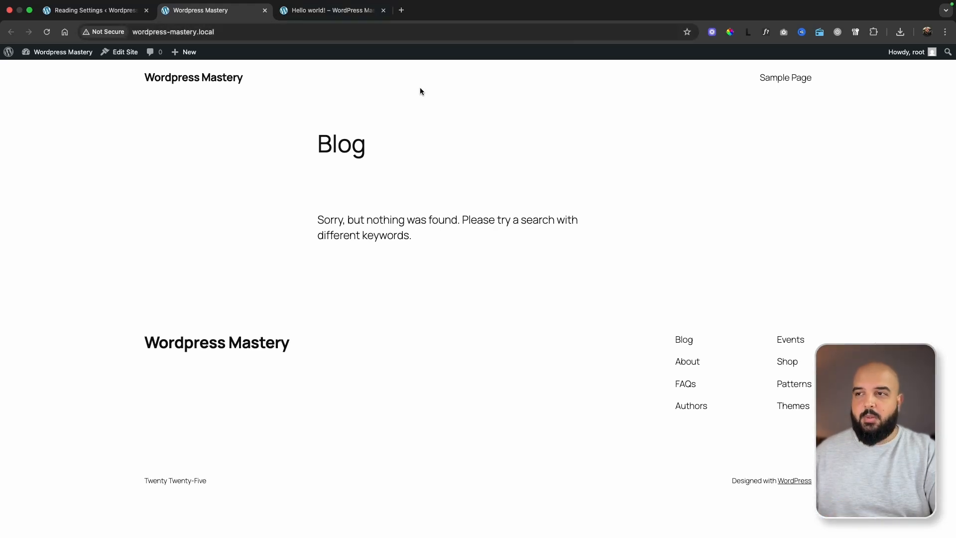
left_click_drag(310, 143, 470, 246)
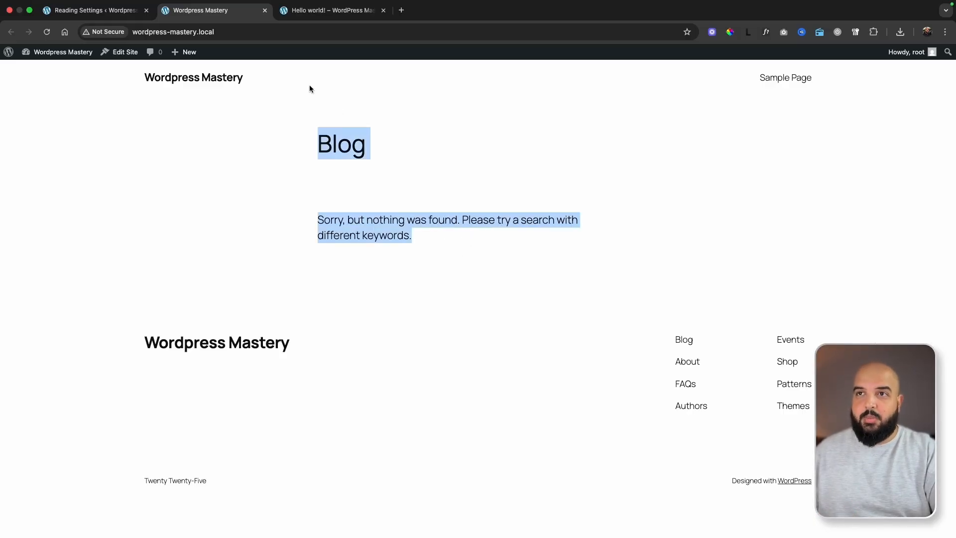
Check the site's list of pages in the admin area and return to the reading settings.
left_click(95, 14)
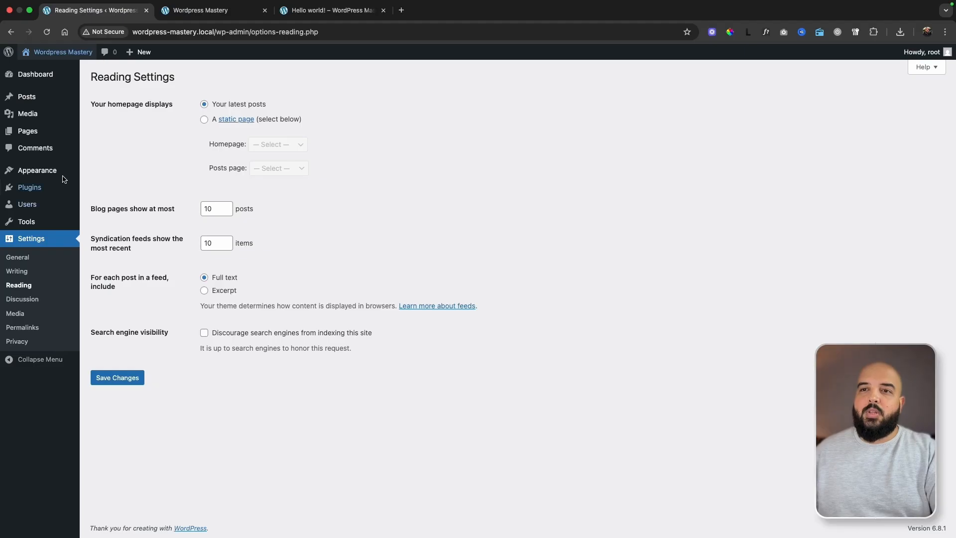
left_click(60, 136)
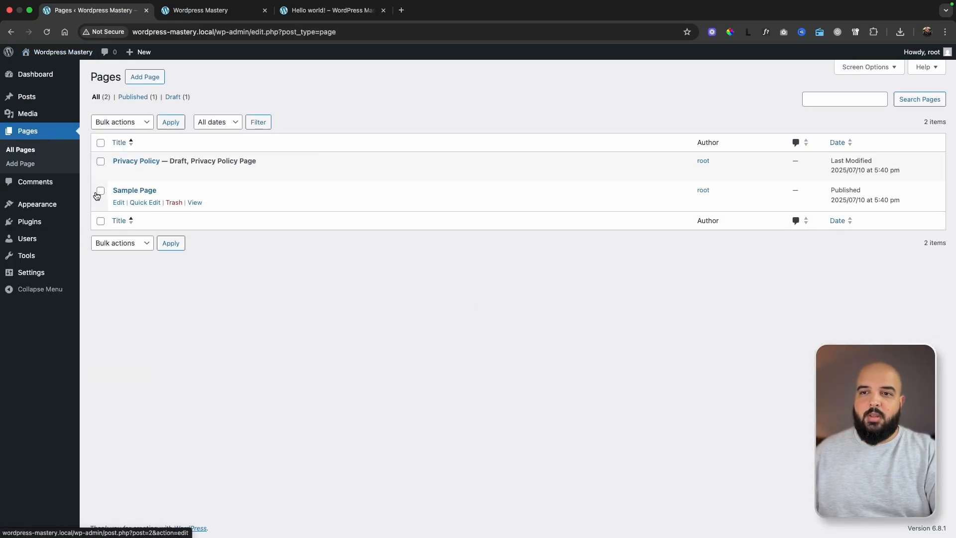
mouse_move(27, 280)
left_click(101, 302)
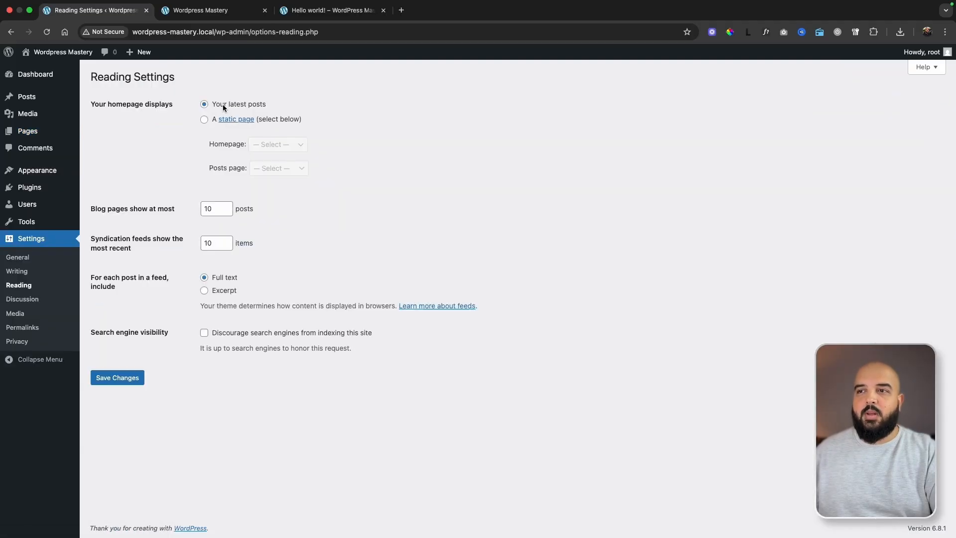
Make the homepage display a static page, choose Sample Page as the homepage, and save the reading settings.
left_click_drag(212, 103, 260, 104)
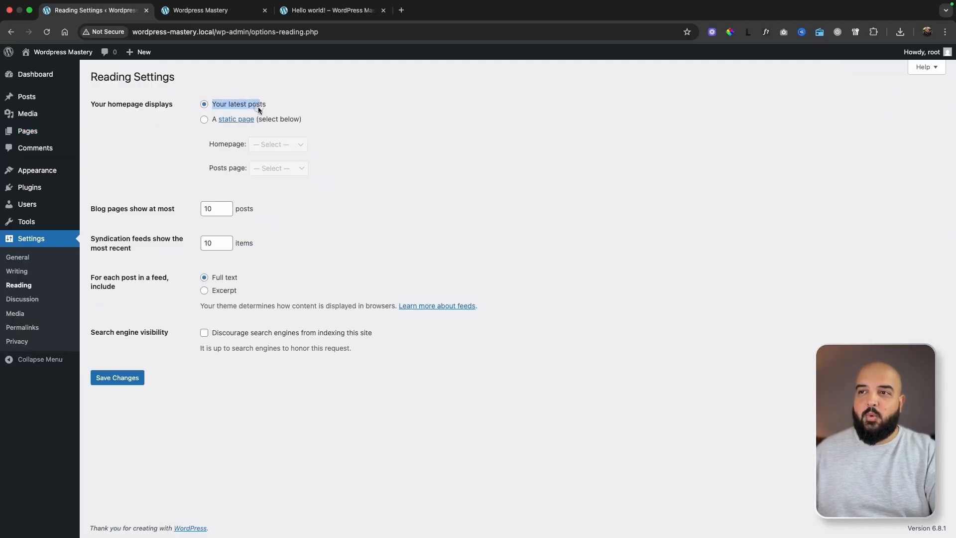
left_click(204, 120)
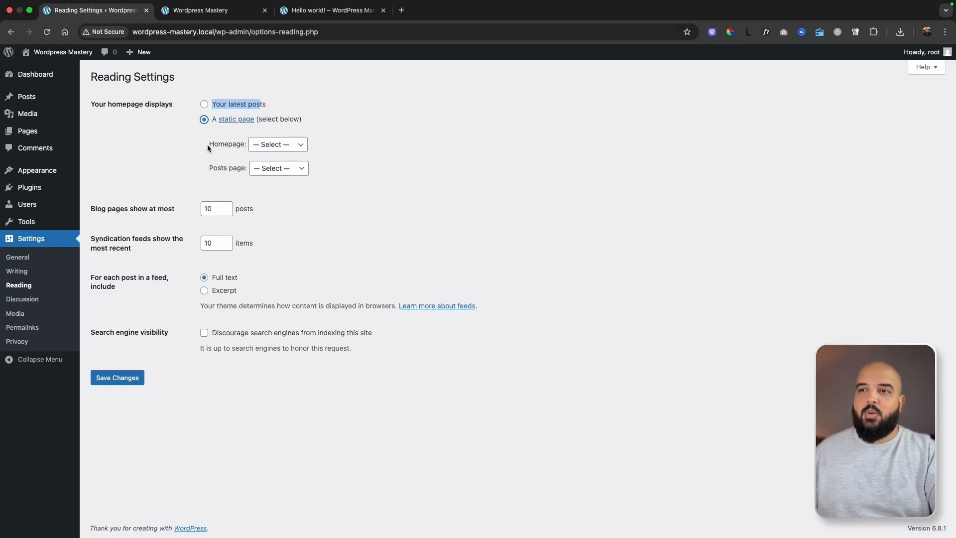
left_click_drag(208, 148, 250, 145)
left_click(280, 144)
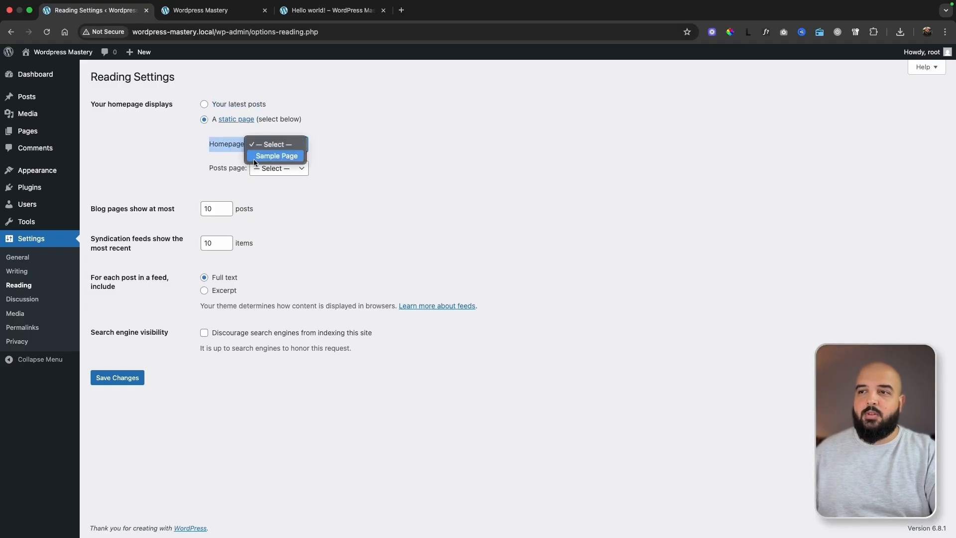
left_click(278, 155)
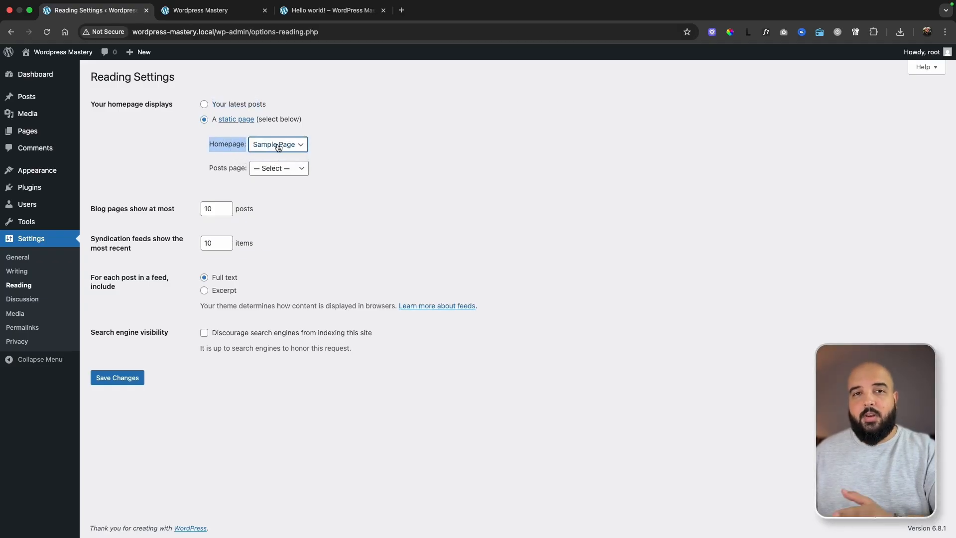
left_click(278, 145)
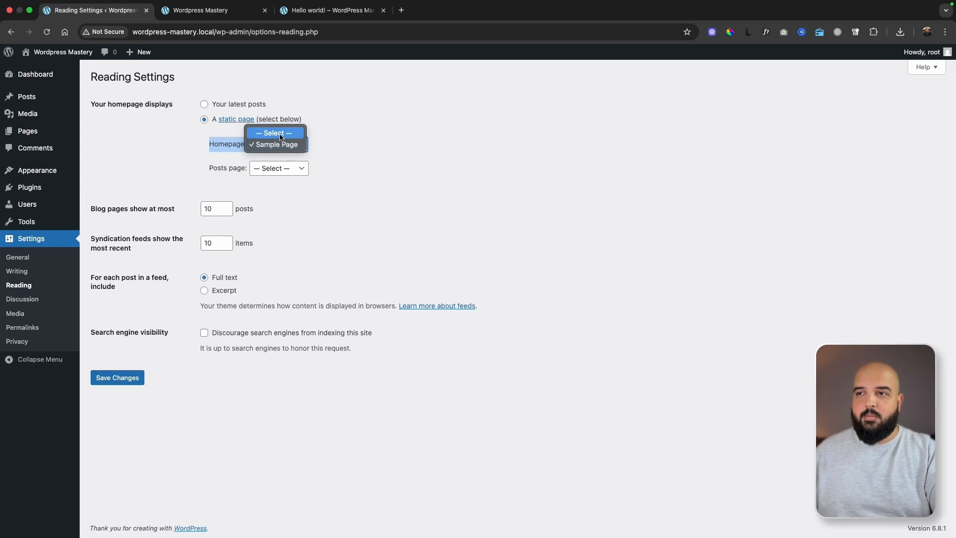
left_click(280, 146)
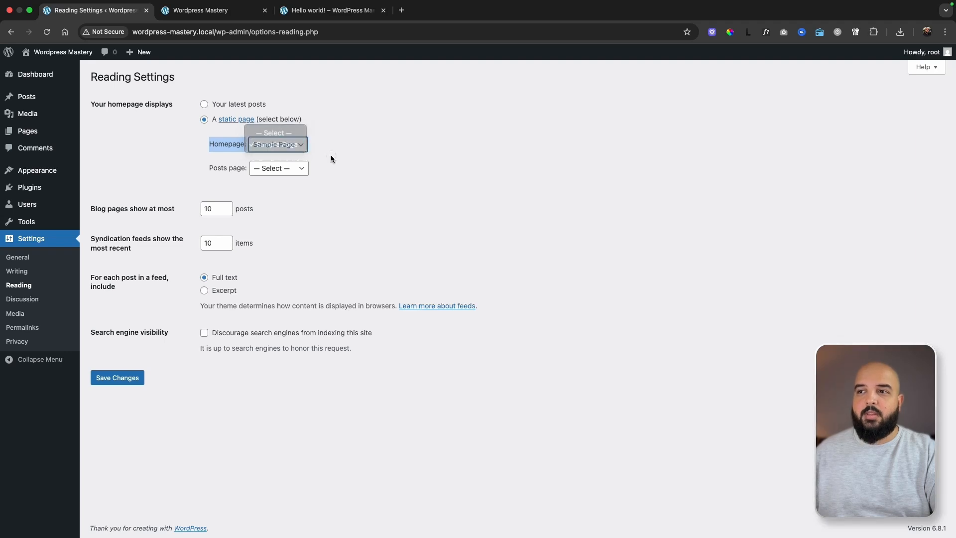
left_click(127, 373)
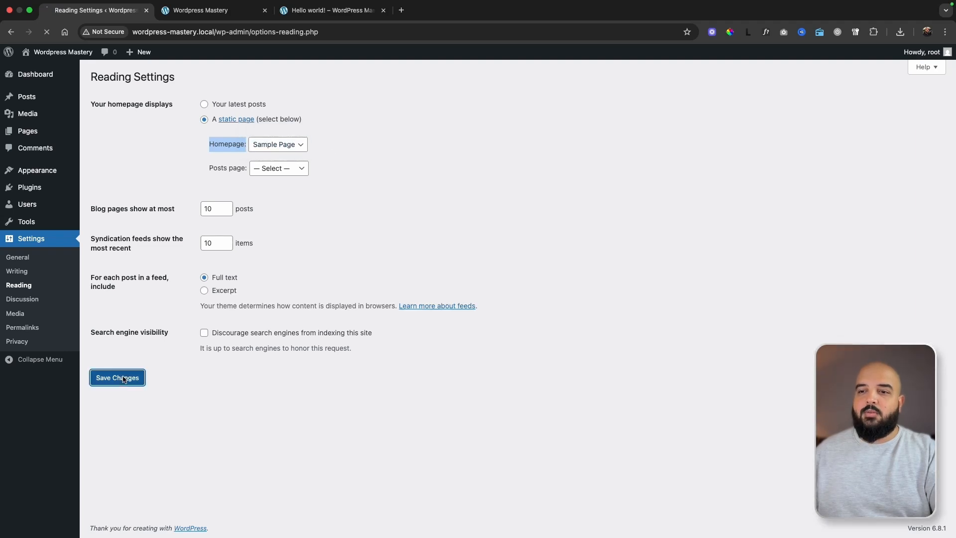
Open the site's homepage in a separate tab to check its content and address, and close all extra site tabs.
left_click(63, 52, "super")
left_click(328, 10)
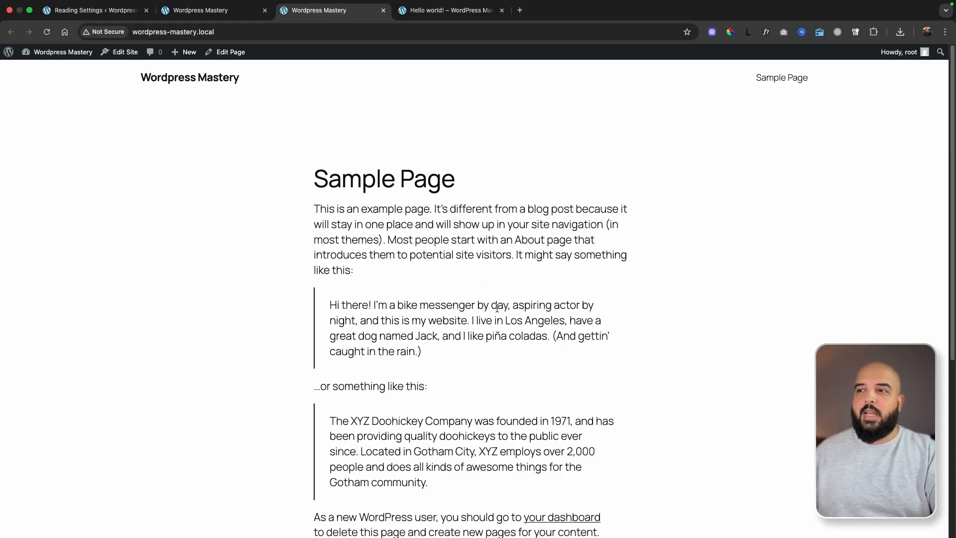
left_click(225, 33)
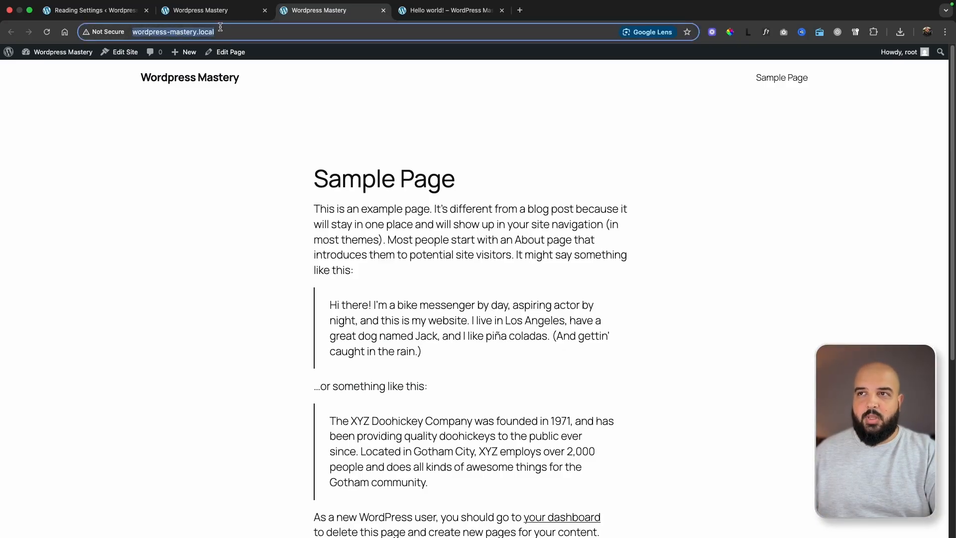
left_click(382, 10)
left_click(382, 10)
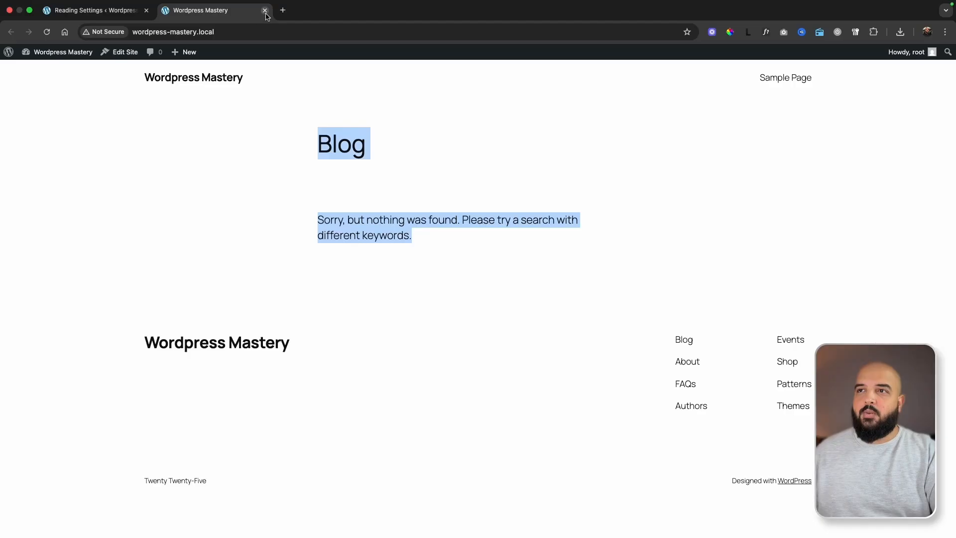
left_click(264, 10)
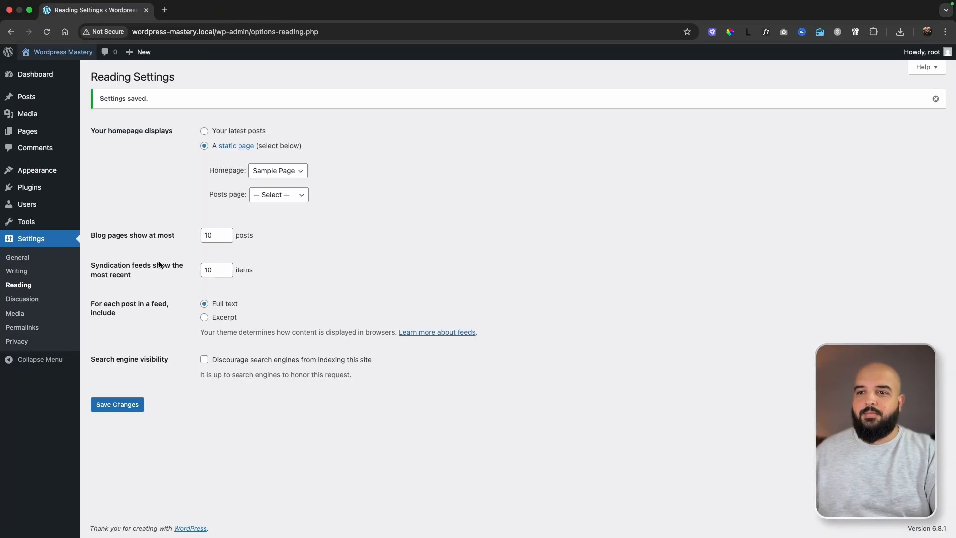
Review the blog page post limit, syndication feed item limit and feed content options in the reading settings.
left_click(213, 236)
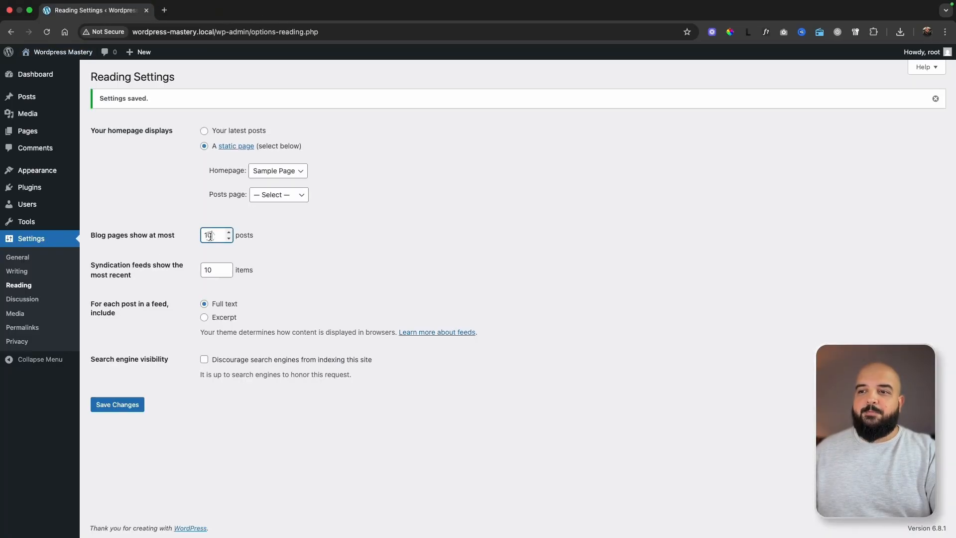
left_click(215, 270)
left_click(194, 247)
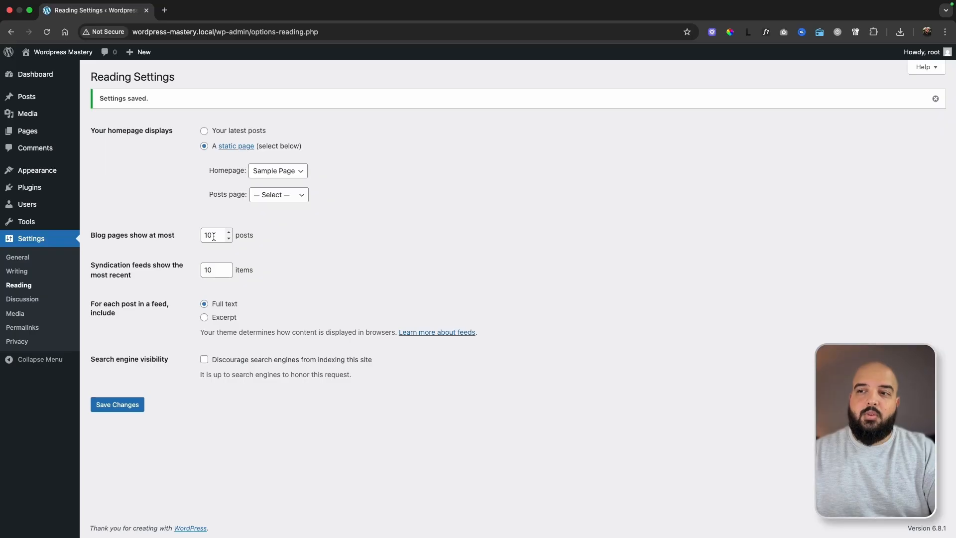
left_click_drag(214, 237, 203, 237)
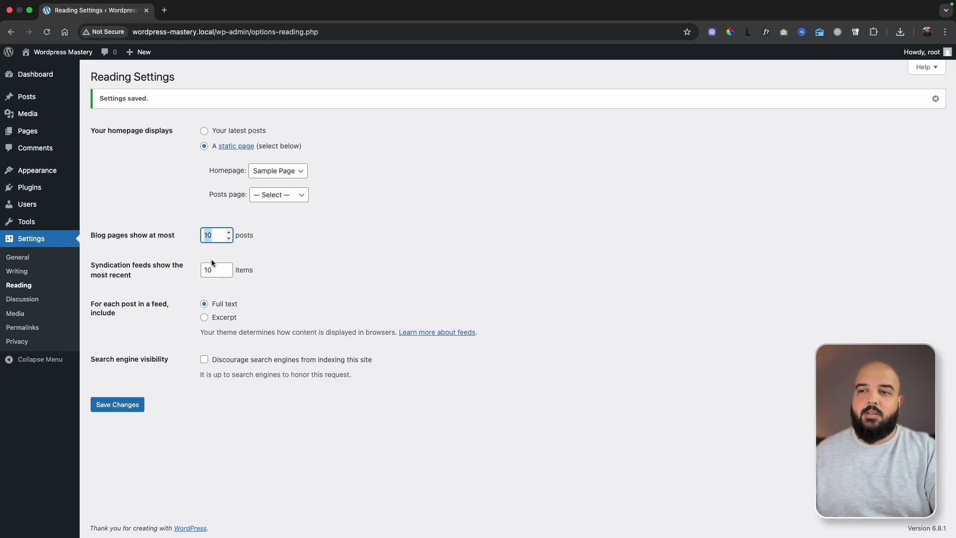
key("Tab")
left_click(180, 313)
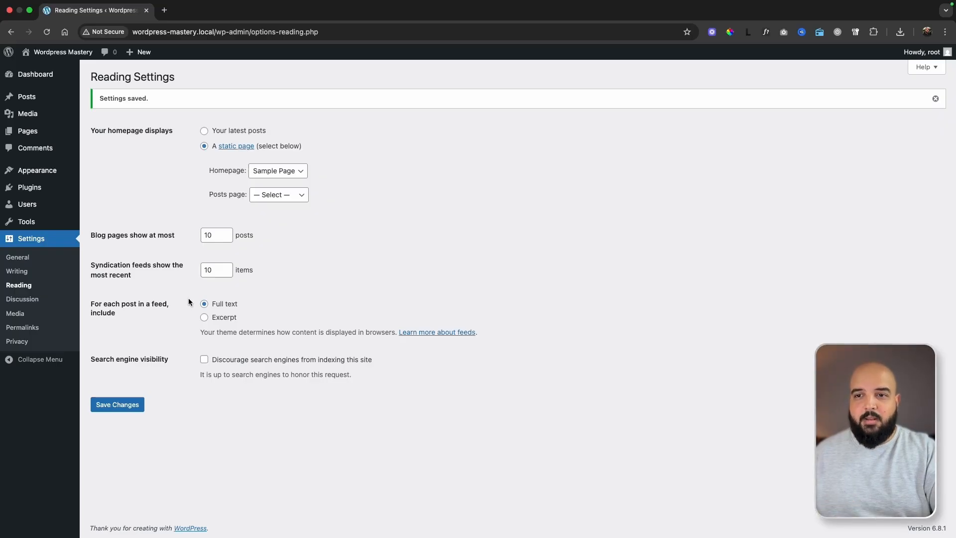
Open the permalink settings and compare the Plain and Post name structures with their example URLs, keeping Post name selected.
left_click(29, 329)
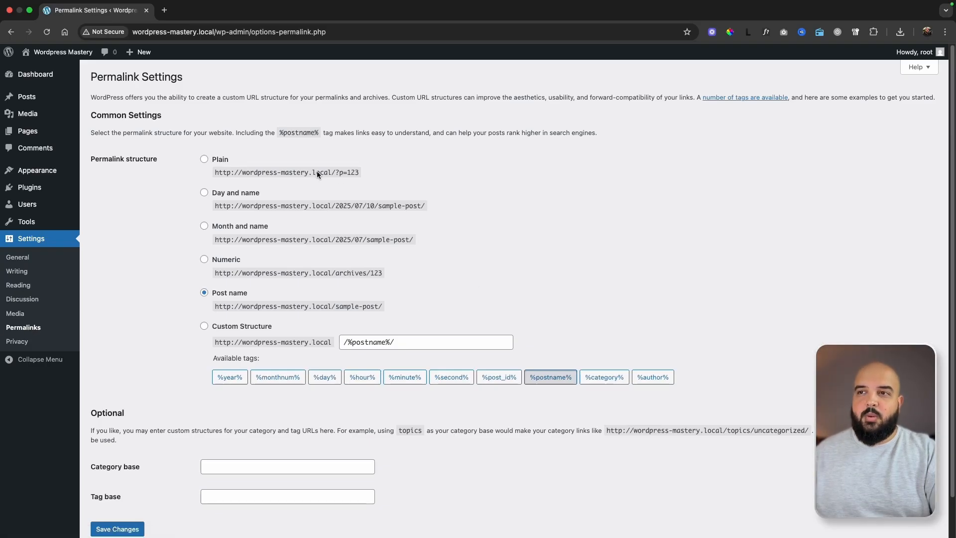
left_click(205, 160)
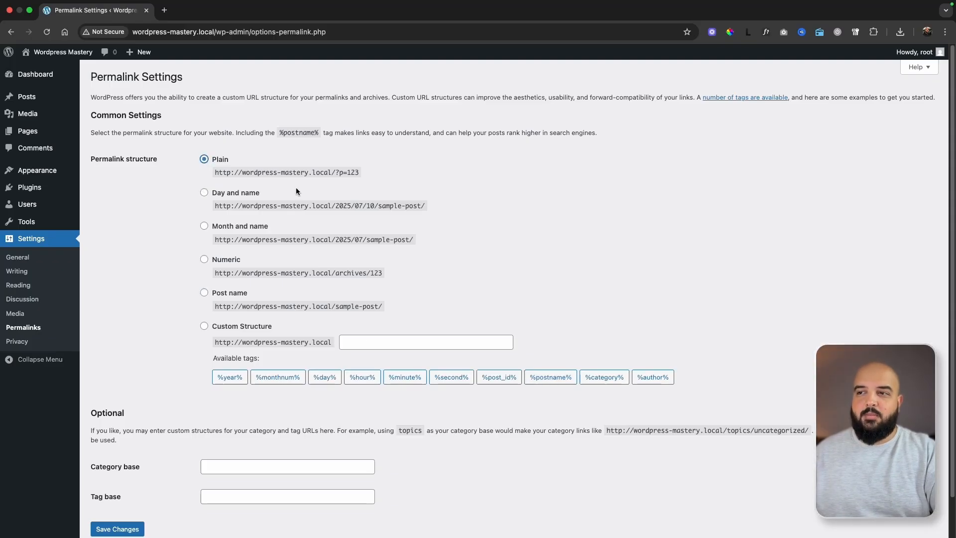
left_click(204, 295)
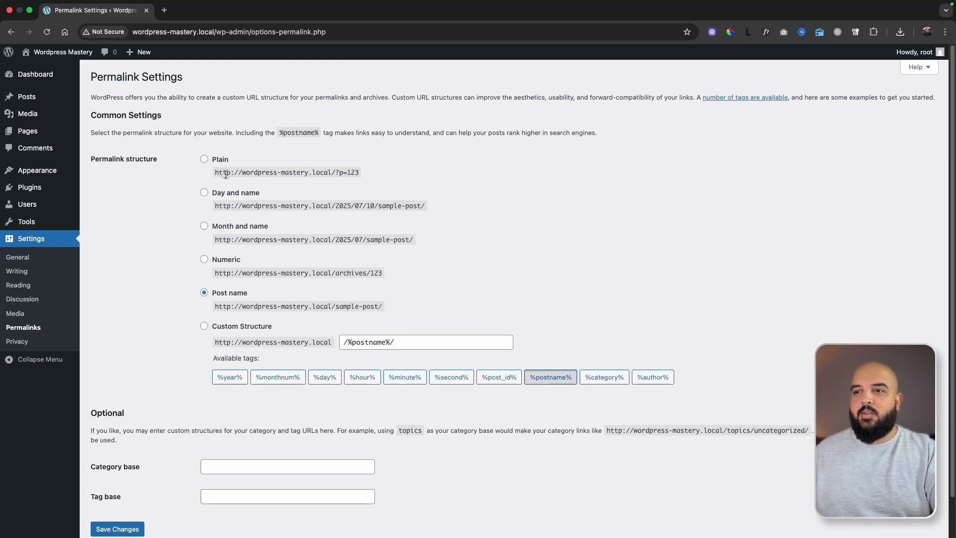
left_click_drag(215, 173, 362, 176)
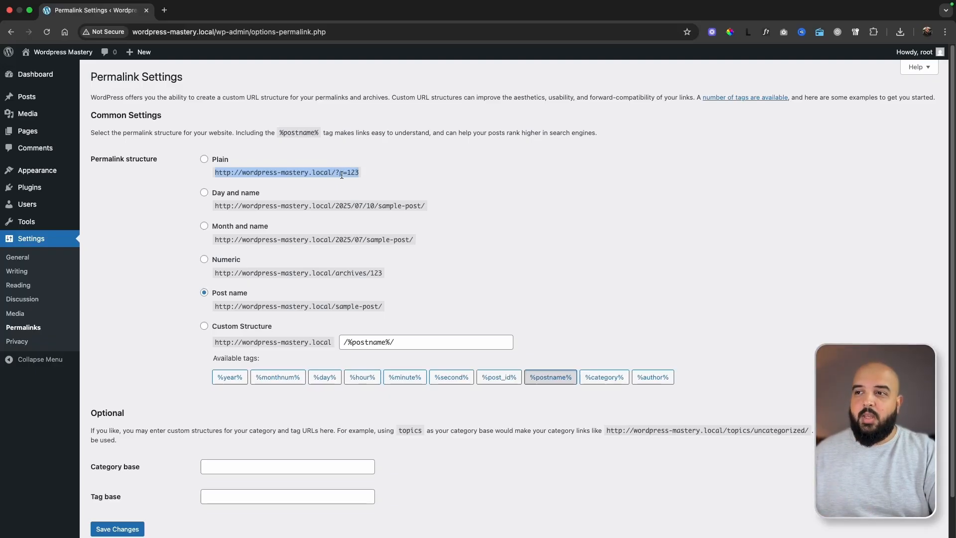
left_click_drag(347, 174, 365, 176)
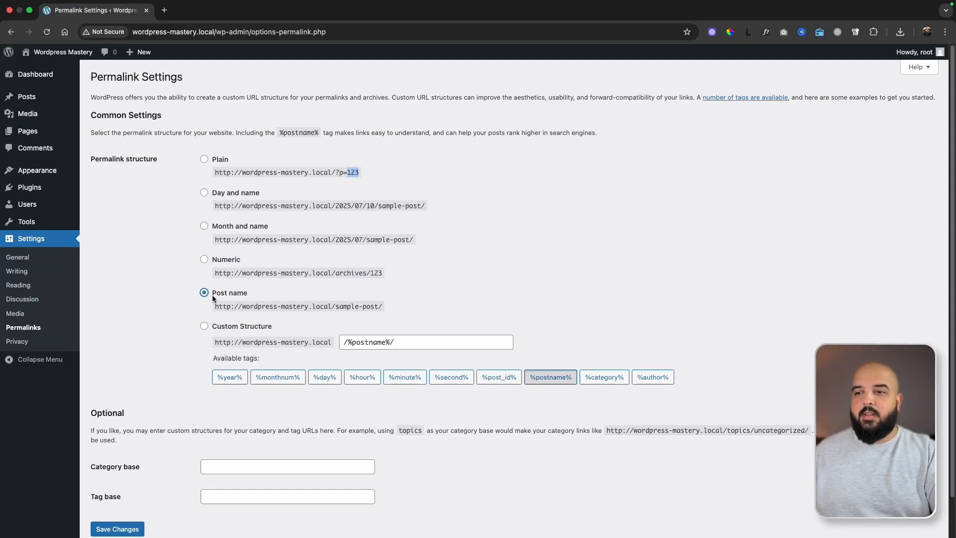
left_click_drag(214, 305, 382, 307)
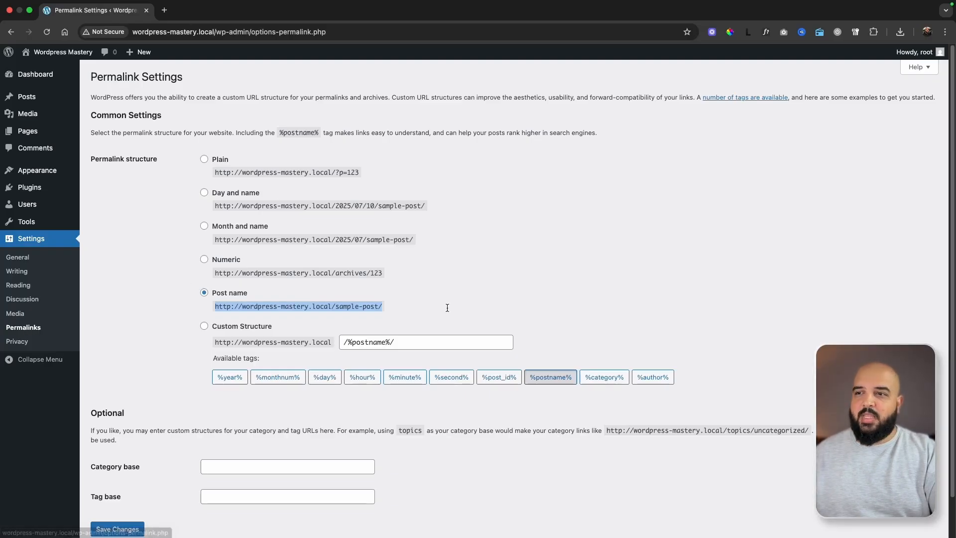
Save the permalink settings with the Post name structure, then reload the permalink settings and save them once more.
scroll(206, 393, "down", 3)
left_click(131, 487)
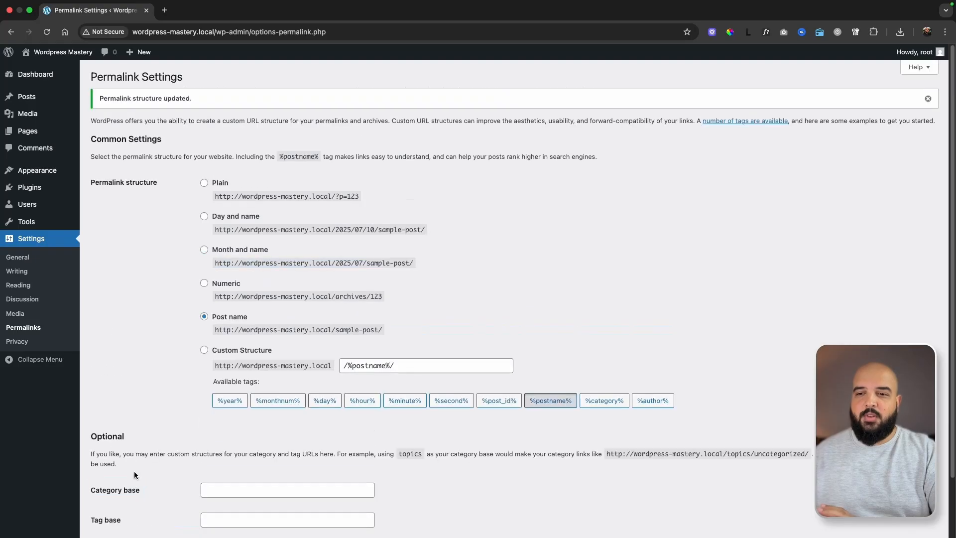
left_click(36, 330)
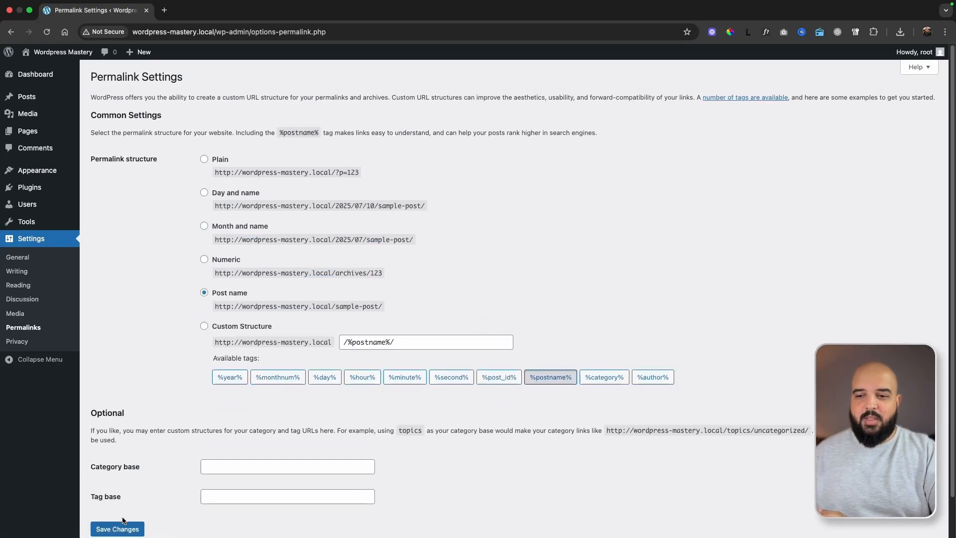
left_click(124, 530)
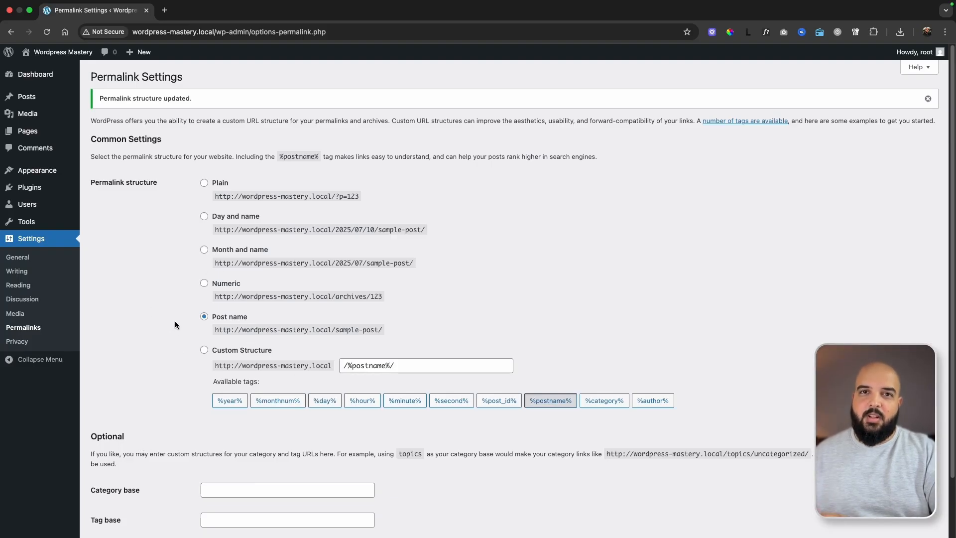
Open Sample Page from the site's page list for editing in a separate tab and place the cursor in its first paragraph.
left_click(29, 133)
mouse_move(154, 202)
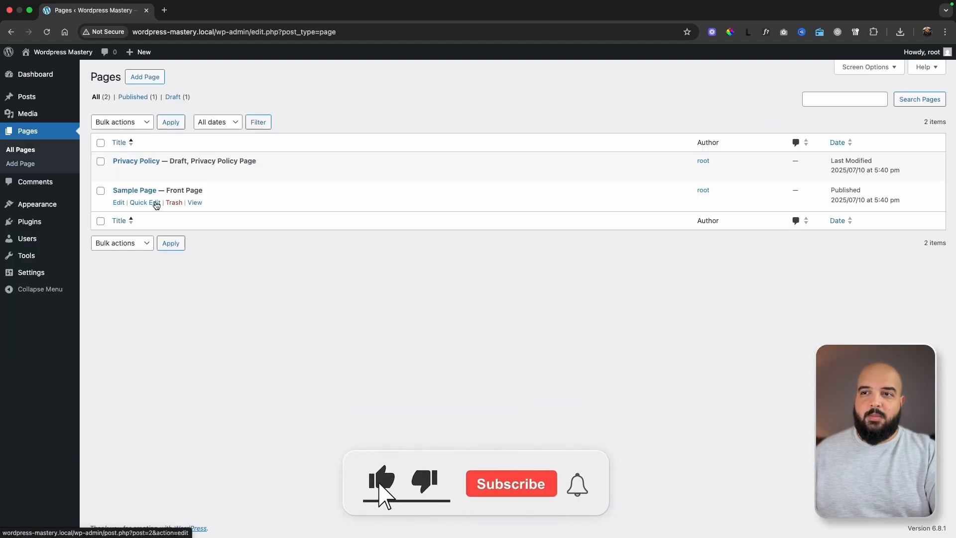
left_click(118, 202, "super")
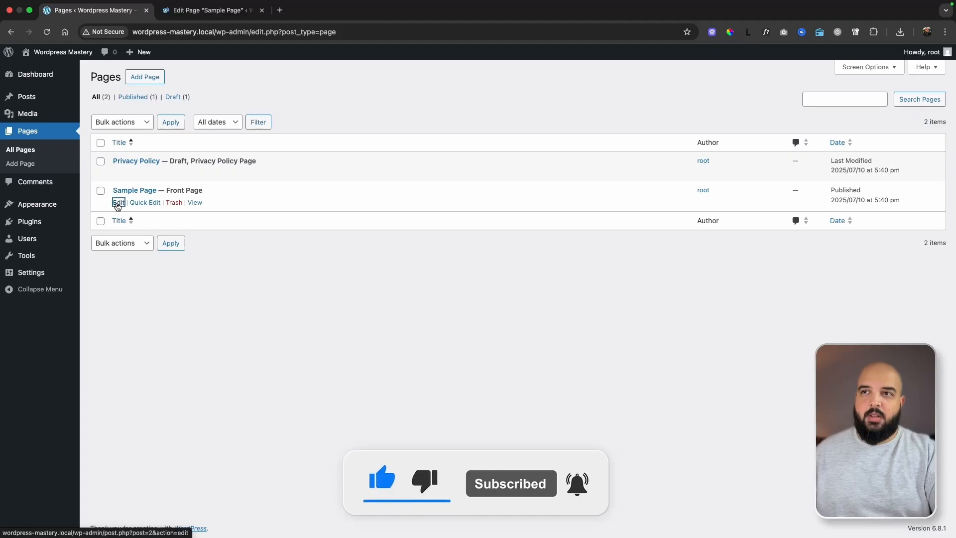
left_click(216, 15)
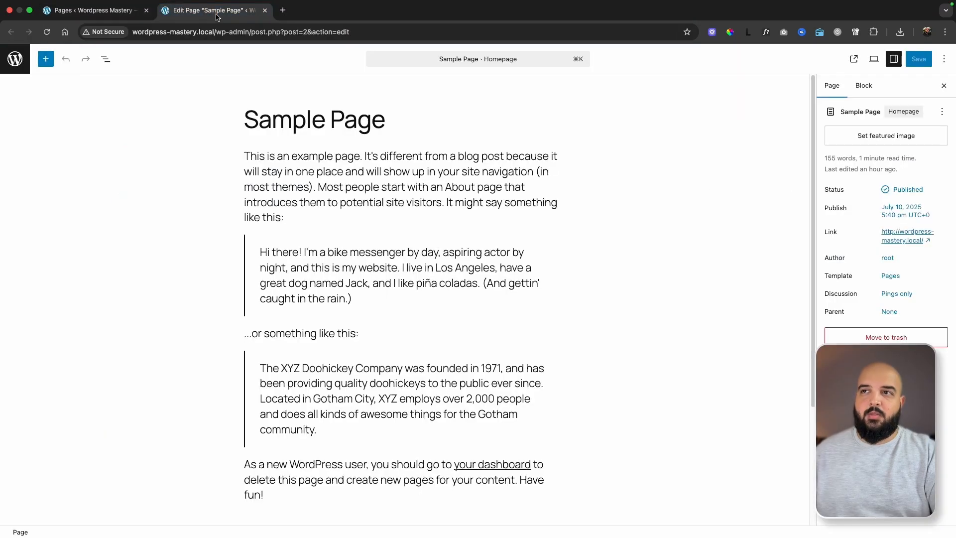
left_click(357, 230)
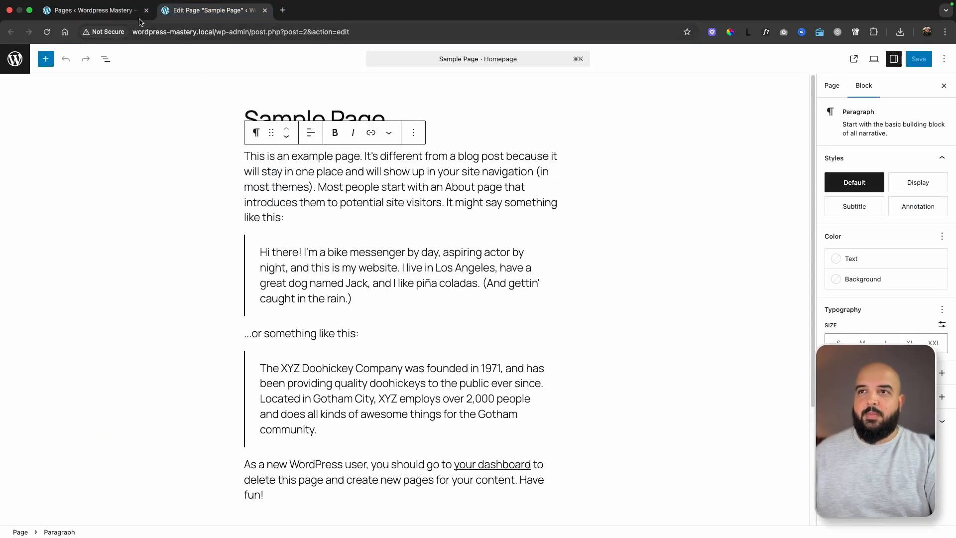
View the live homepage in another tab, open it for editing from there, and return to the page list.
left_click(90, 10)
left_click(62, 57, "super")
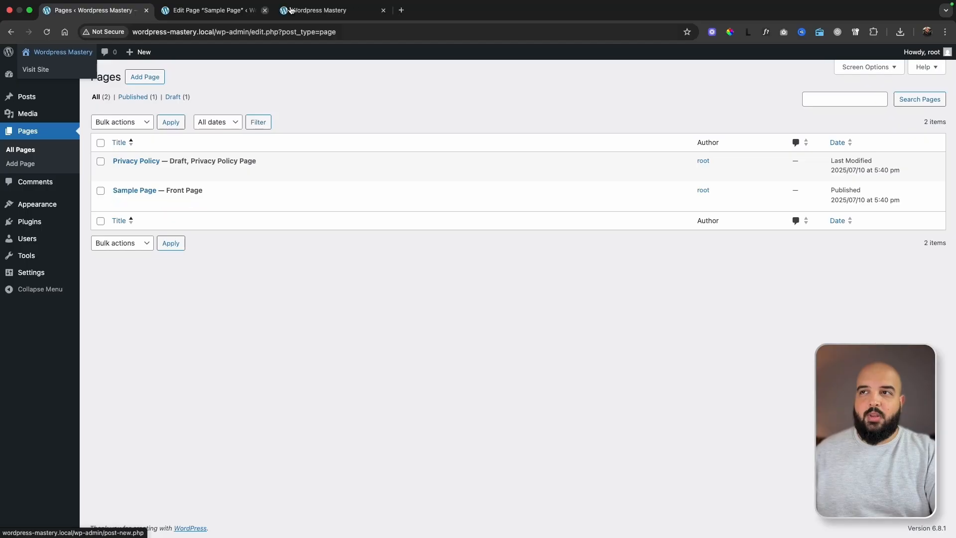
left_click(319, 10)
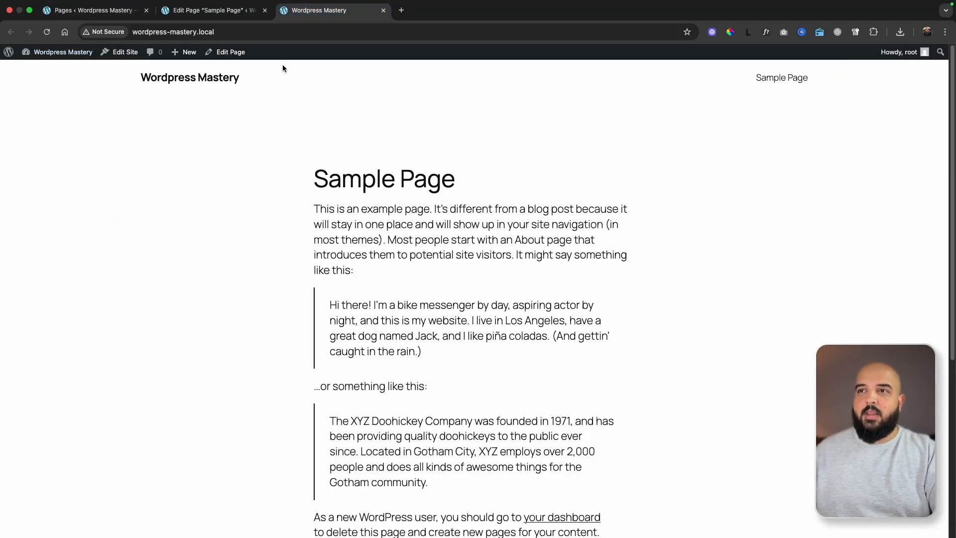
left_click(231, 53)
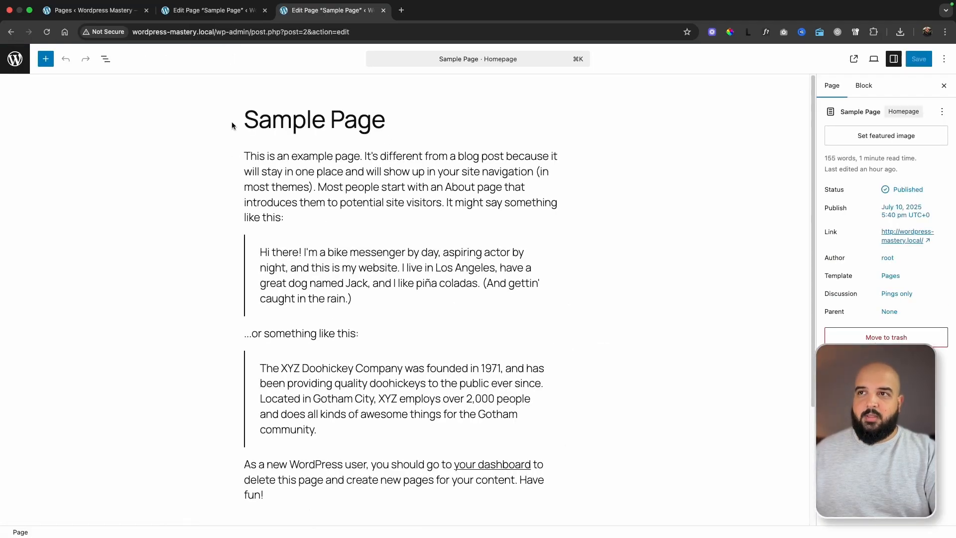
left_click(93, 10)
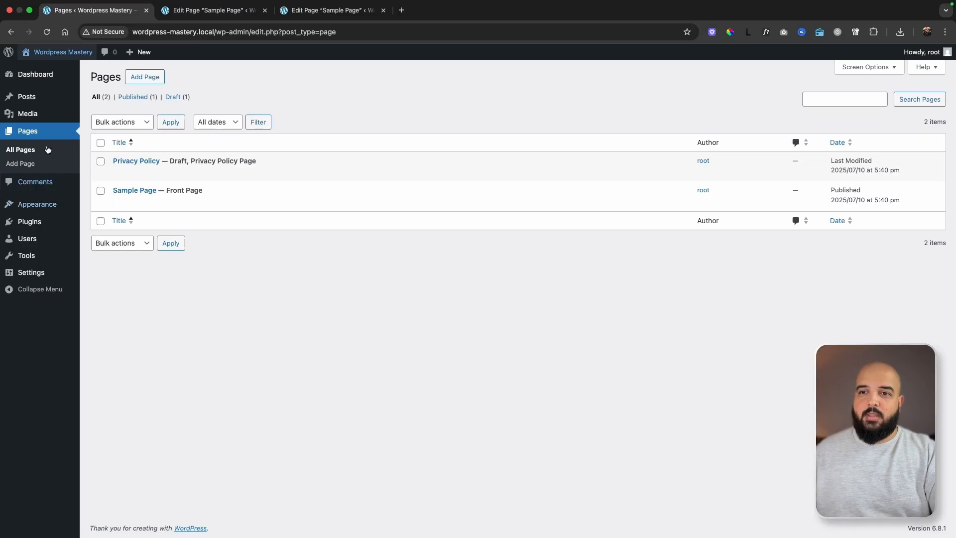